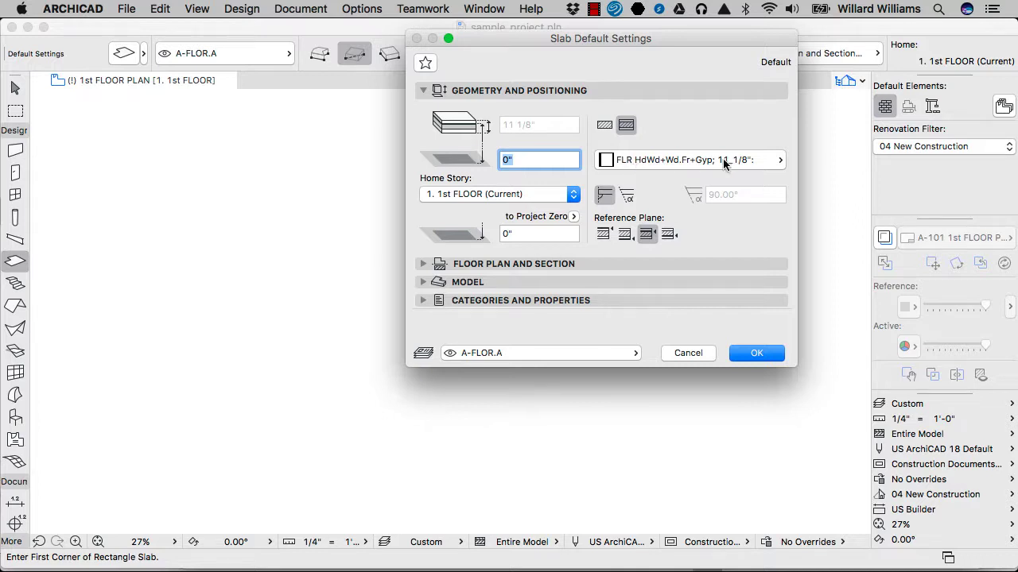
# Step: Review the composite and basic structure options, and keep the slab as composite FLR HdWd+Wd.Fr+Gyp; 11_1/8"
pyautogui.click(613, 162)
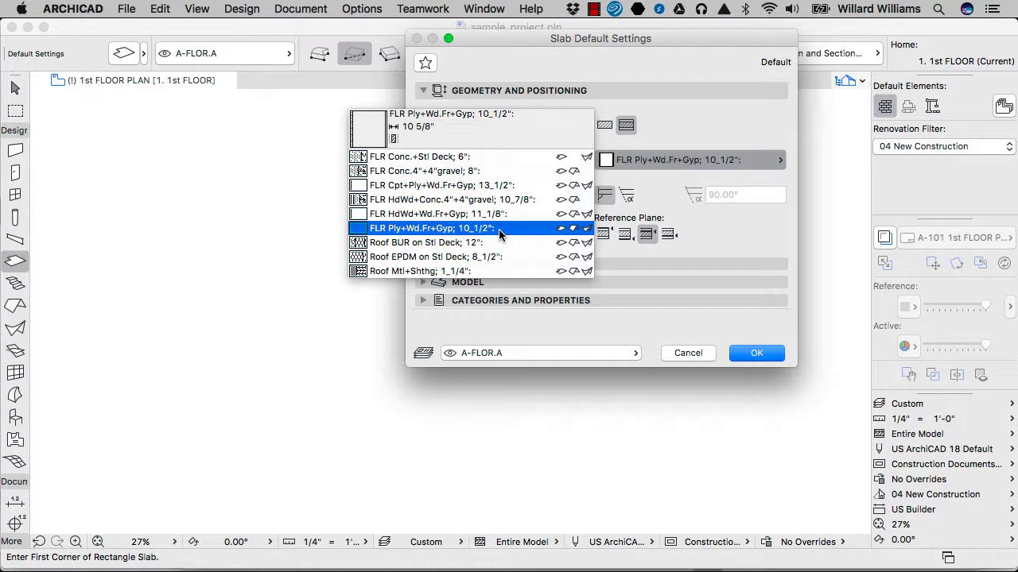
pyautogui.click(477, 214)
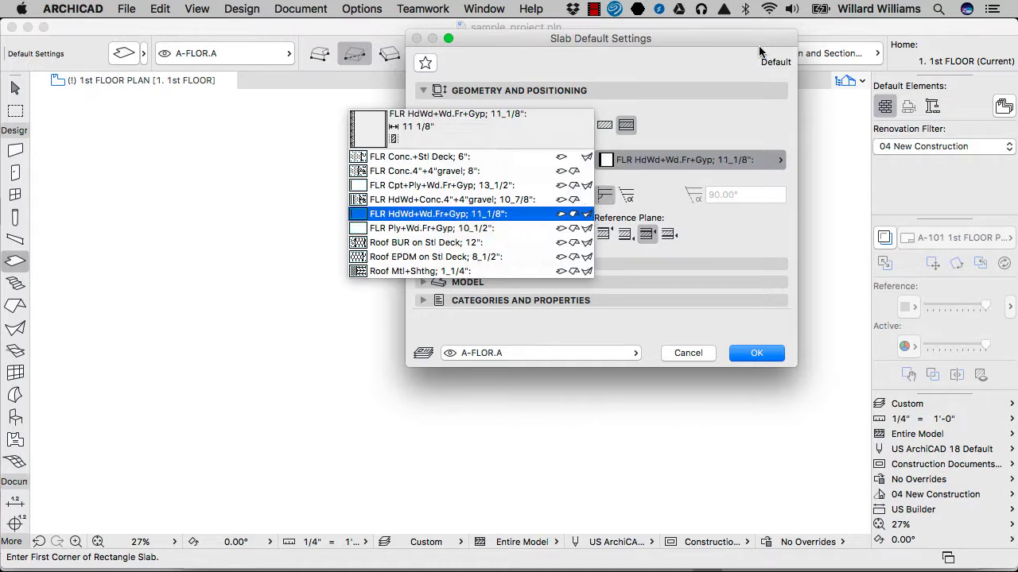
pyautogui.click(608, 127)
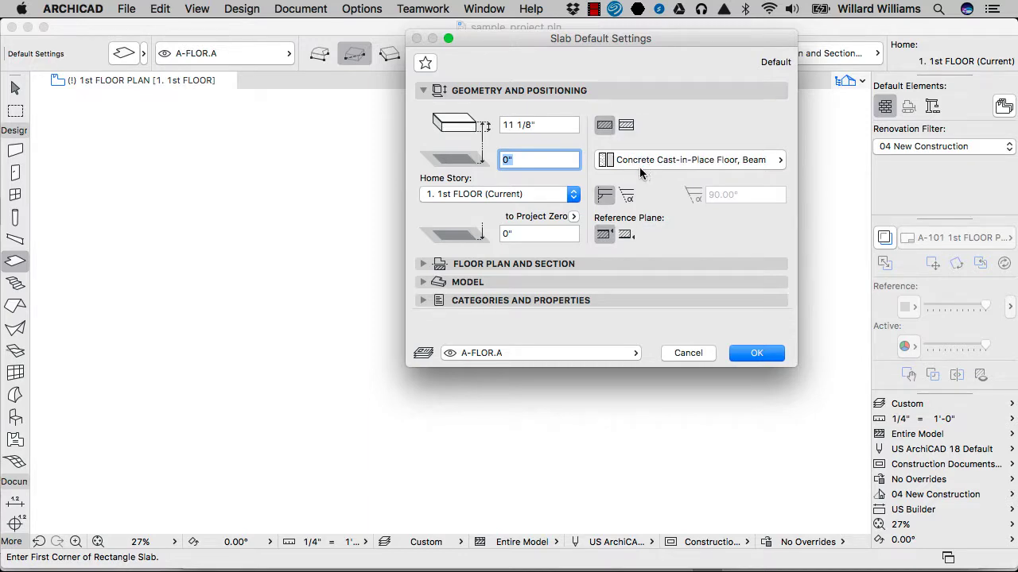
pyautogui.click(636, 160)
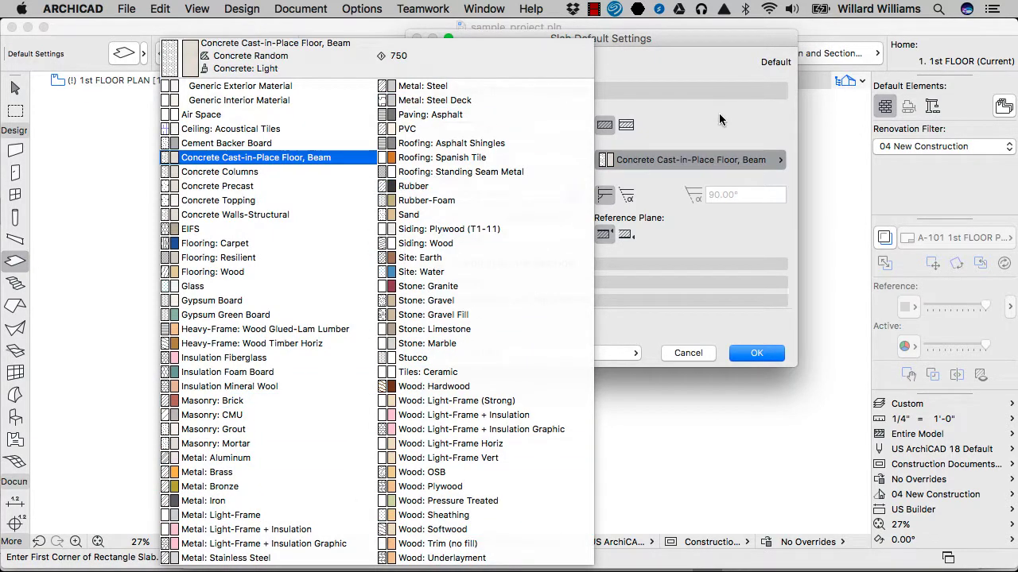
pyautogui.click(263, 158)
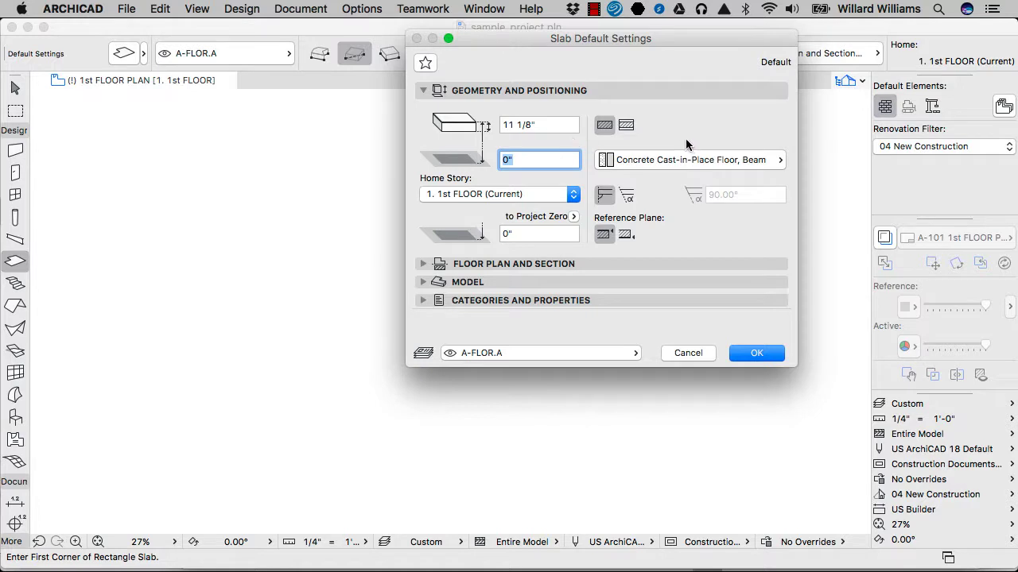
pyautogui.click(625, 126)
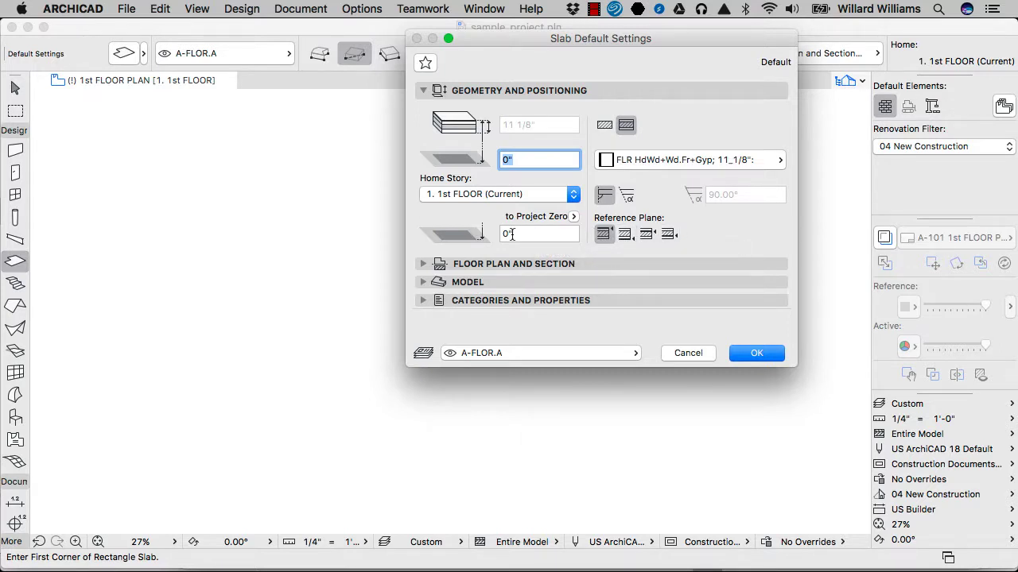
# Step: Try the Bottom and Top reference planes for the slab, and set the reference plane to Core Top
pyautogui.click(624, 234)
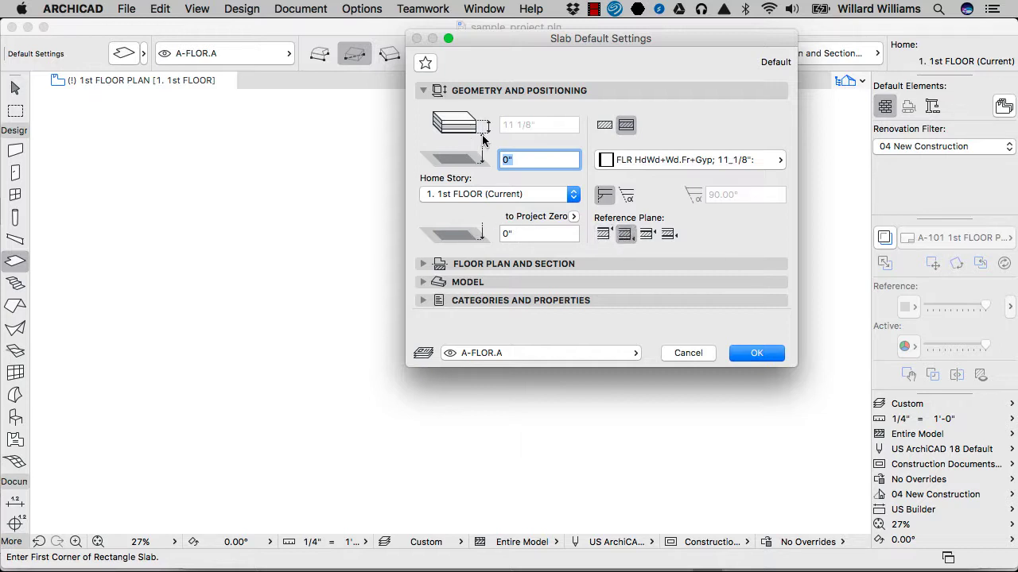
pyautogui.click(648, 236)
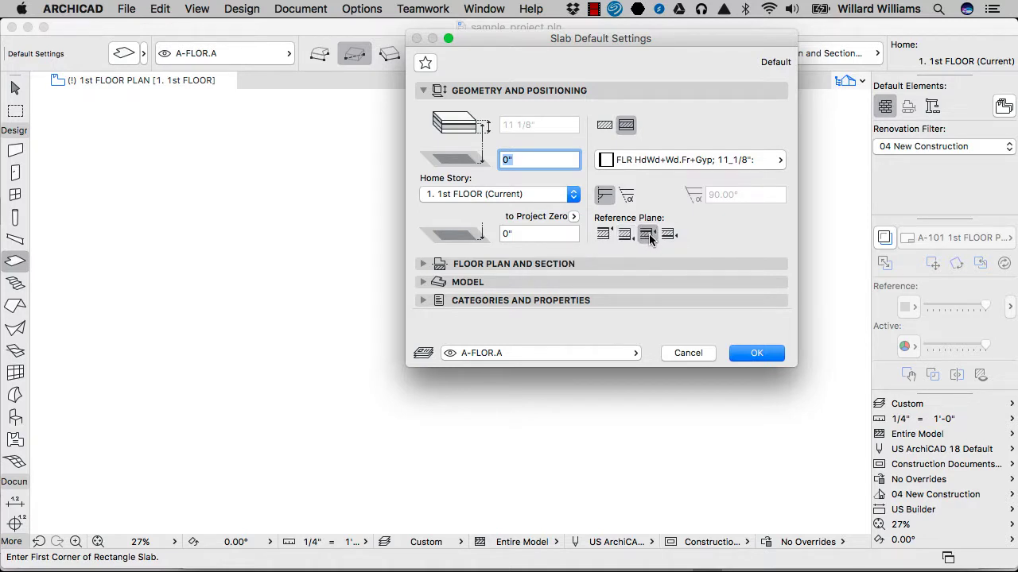
pyautogui.click(602, 237)
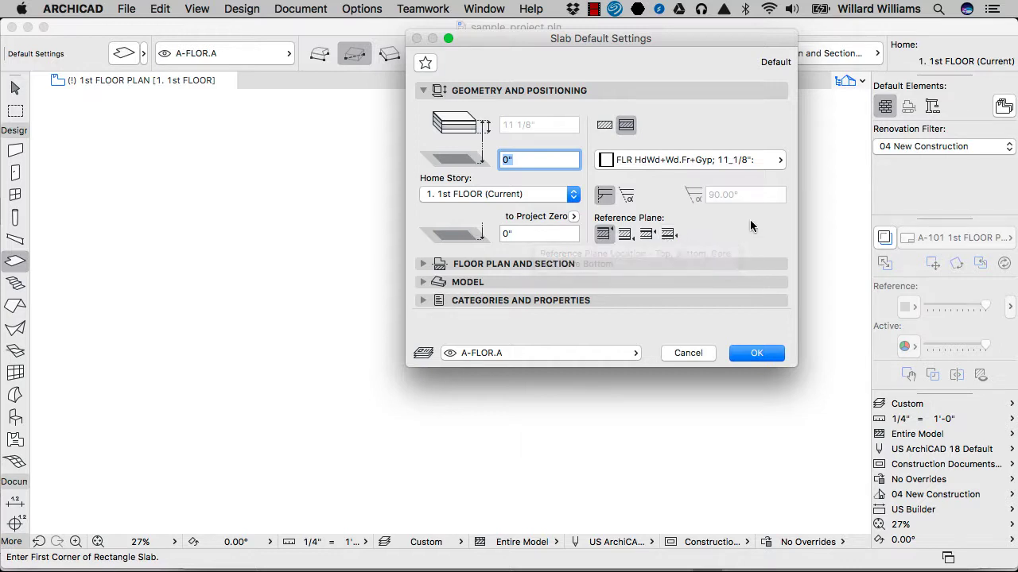
pyautogui.click(648, 237)
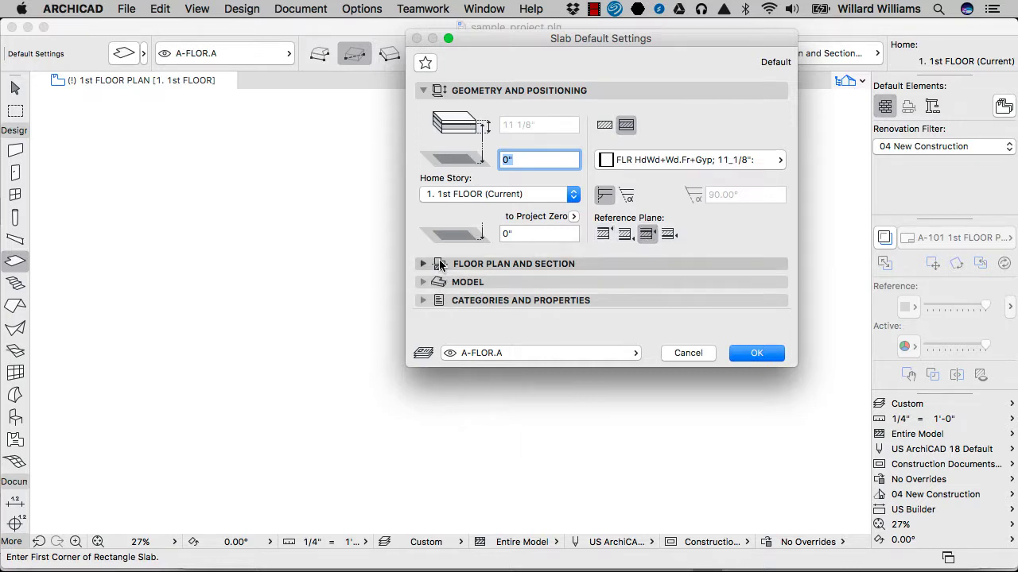
# Step: Examine the slab's floor plan and section settings, including its cover fill, and its model surface overrides
pyautogui.click(540, 263)
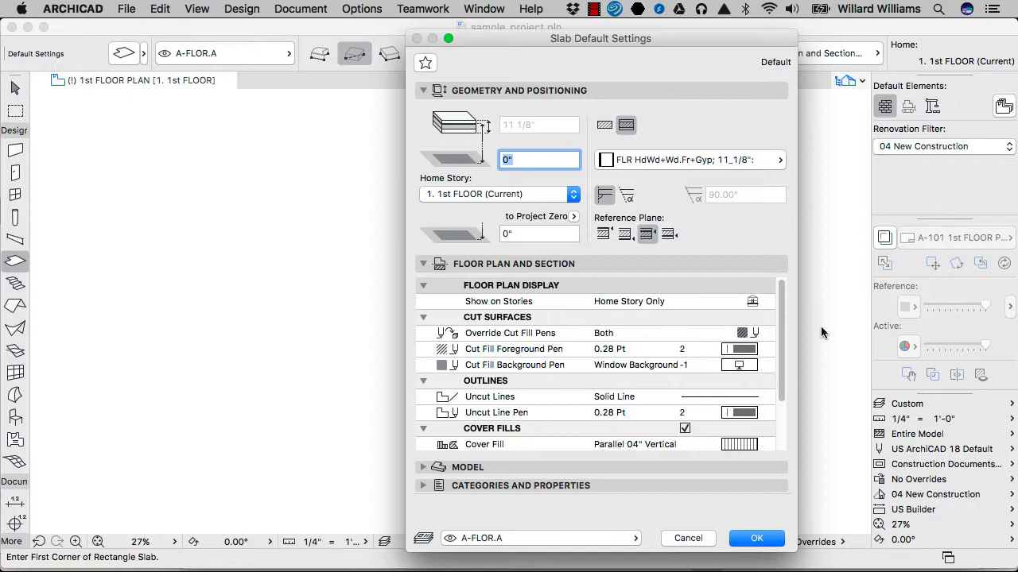
pyautogui.moveTo(783, 334); pyautogui.dragTo(780, 364)
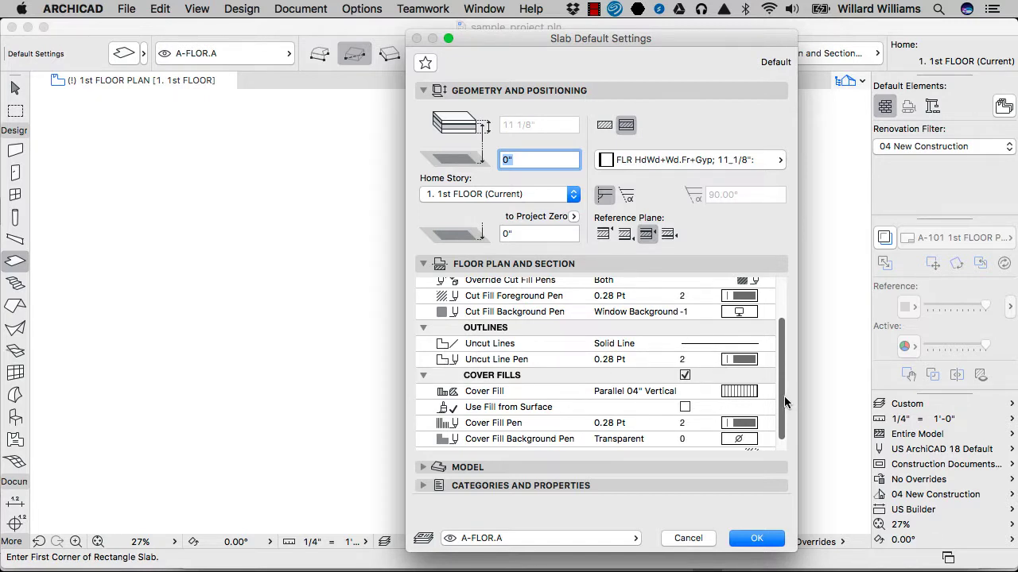
pyautogui.scroll(-2, 784, 396)
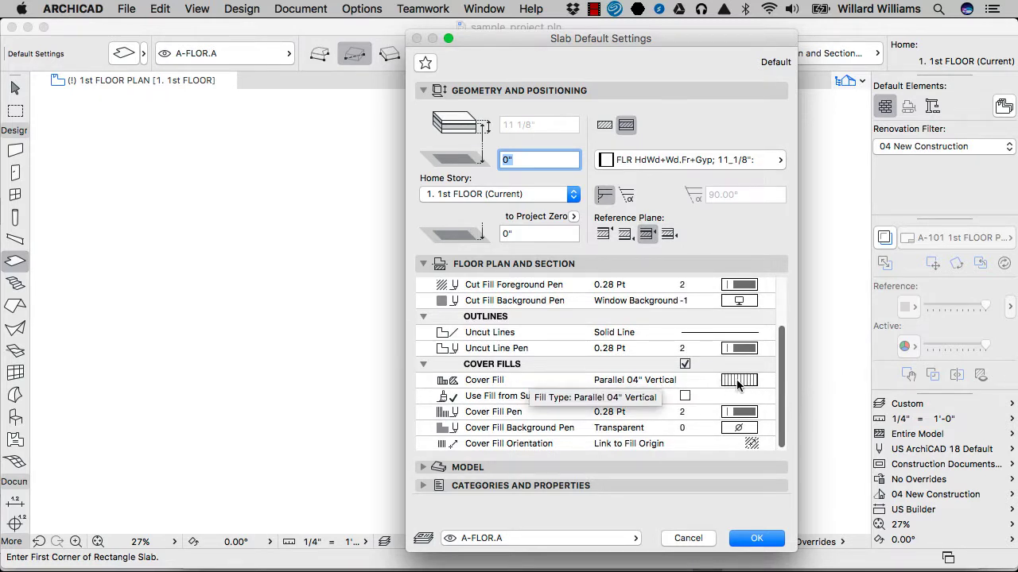
pyautogui.click(496, 474)
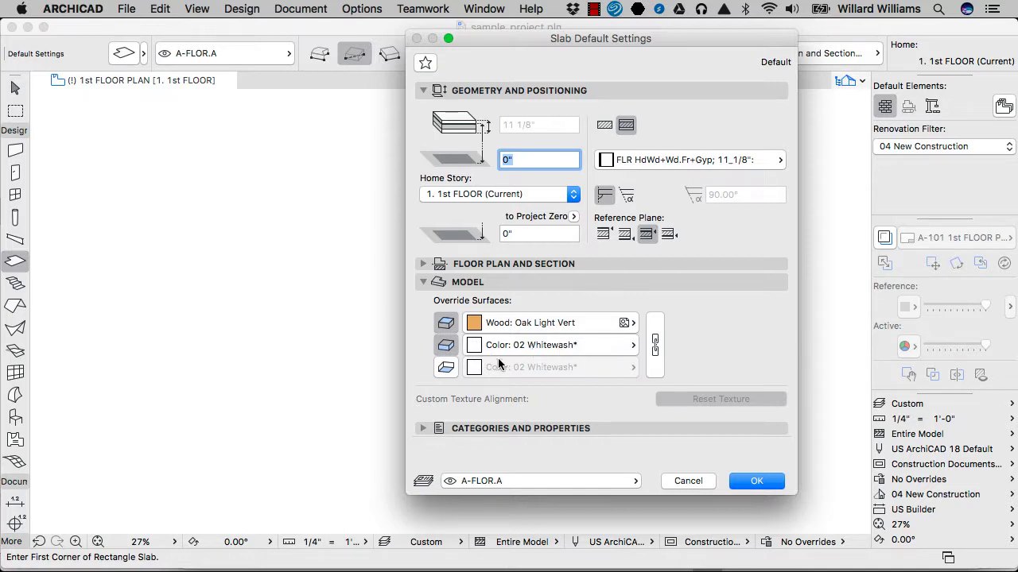
pyautogui.click(545, 278)
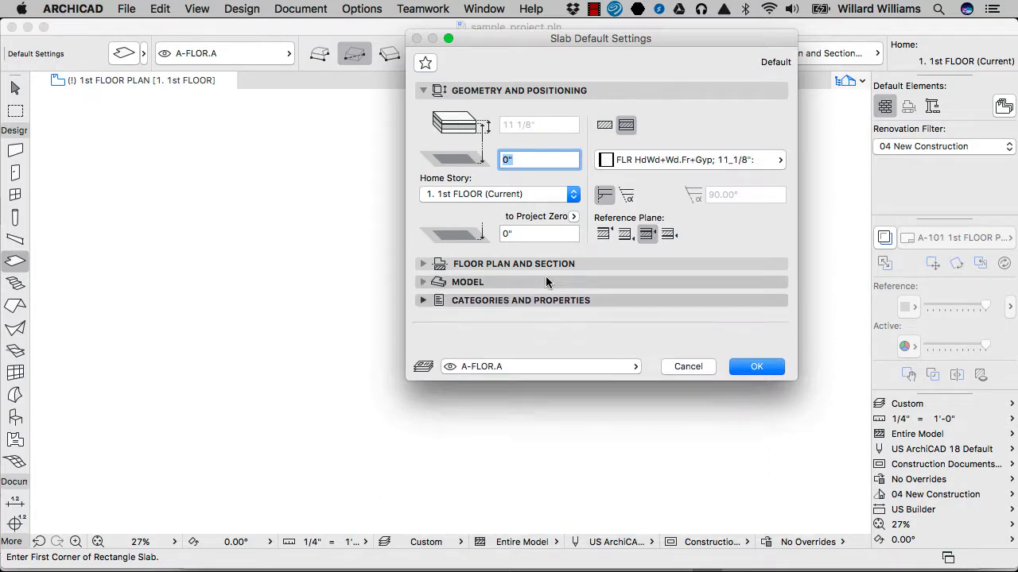
# Step: Set the slab's ID to F01, keep it on layer A-FLOR.A, and accept the default settings
pyautogui.click(546, 300)
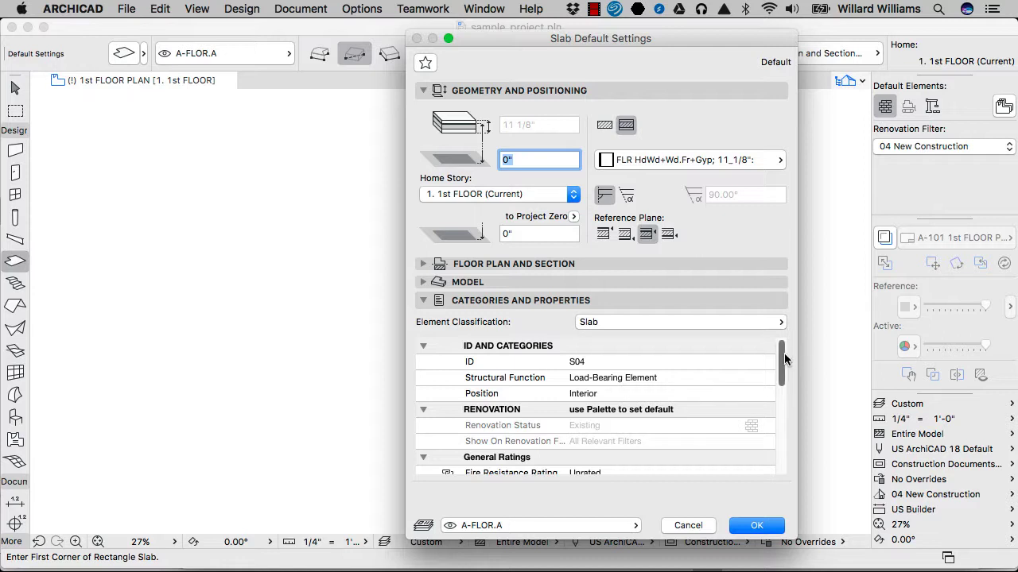
pyautogui.click(587, 363)
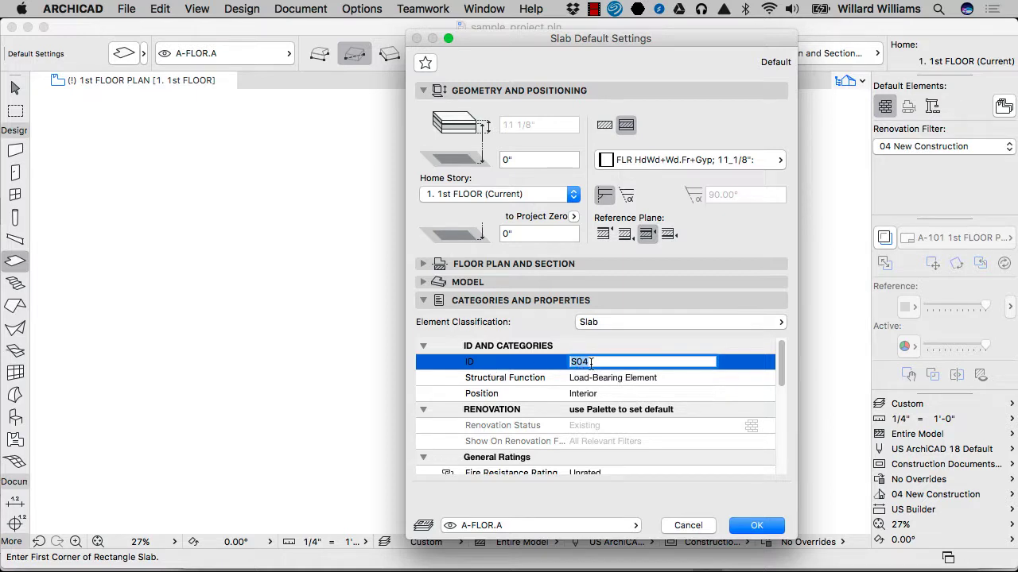
pyautogui.write('F01')
pyautogui.click(589, 527)
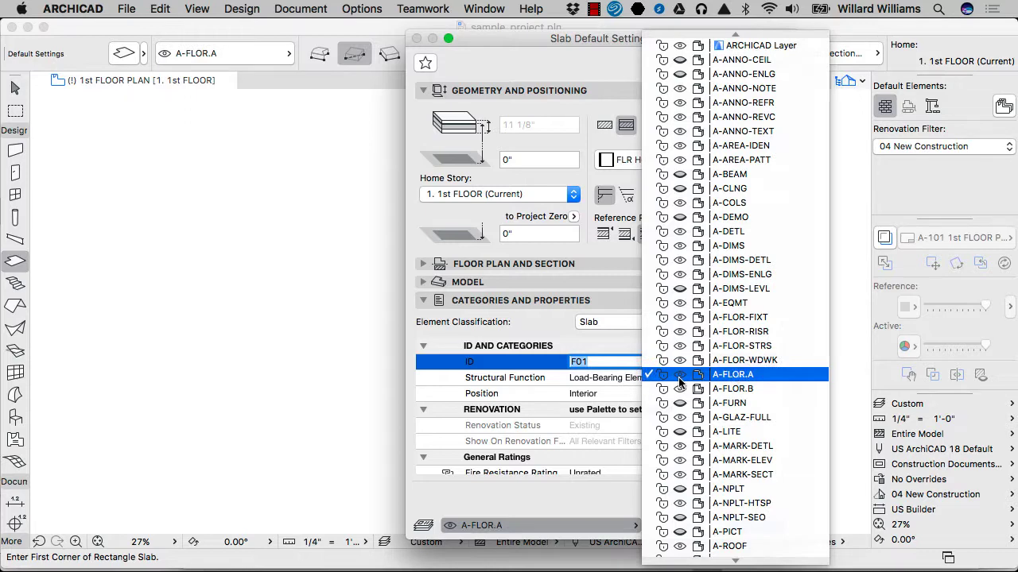
pyautogui.click(598, 525)
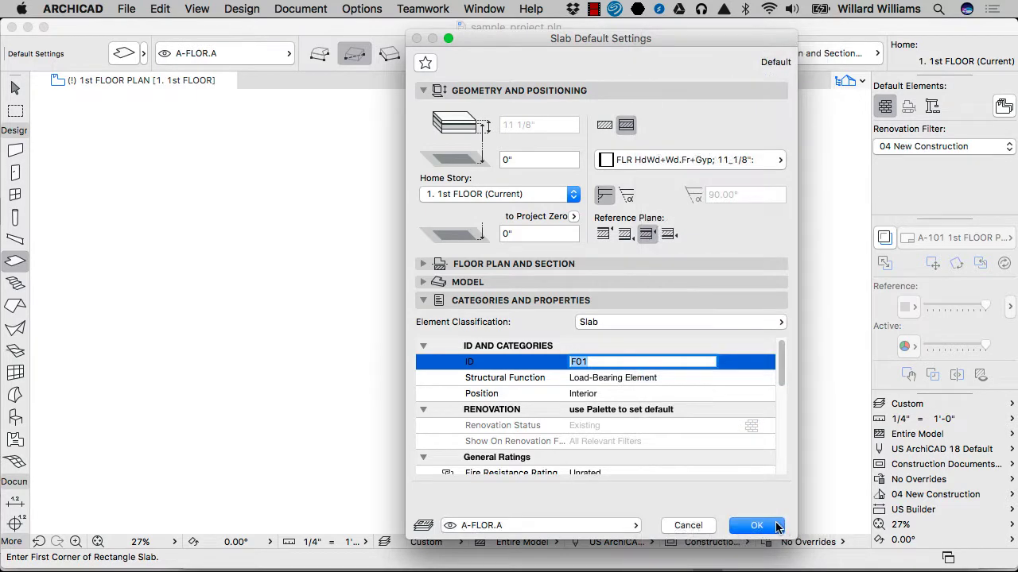
pyautogui.click(776, 526)
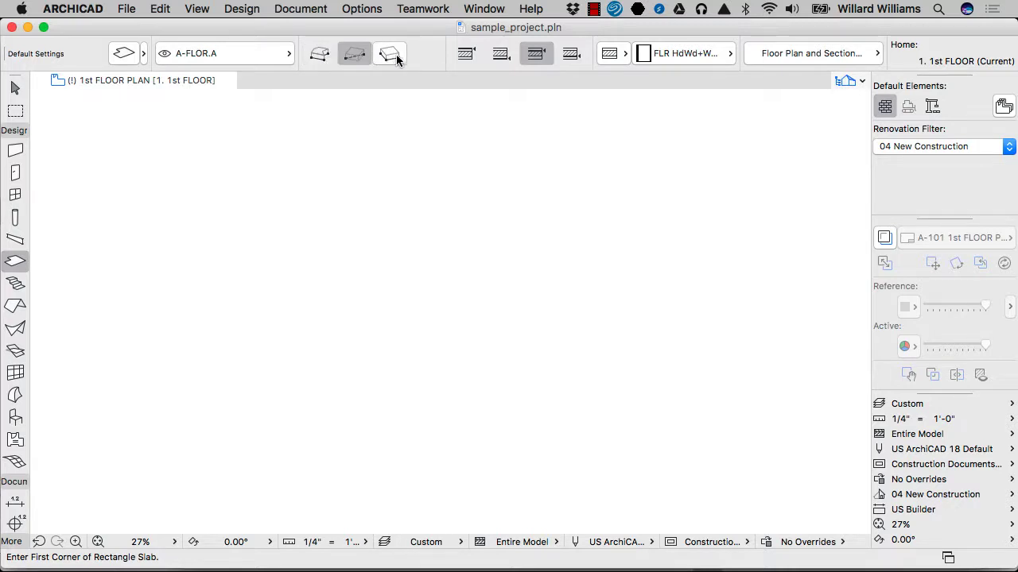
# Step: Start a slab with the polygonal geometry method and draw its first two edges, 25' downward and 30' to the right
pyautogui.hscroll(5, 479, 53)
pyautogui.hscroll(5, 479, 53)
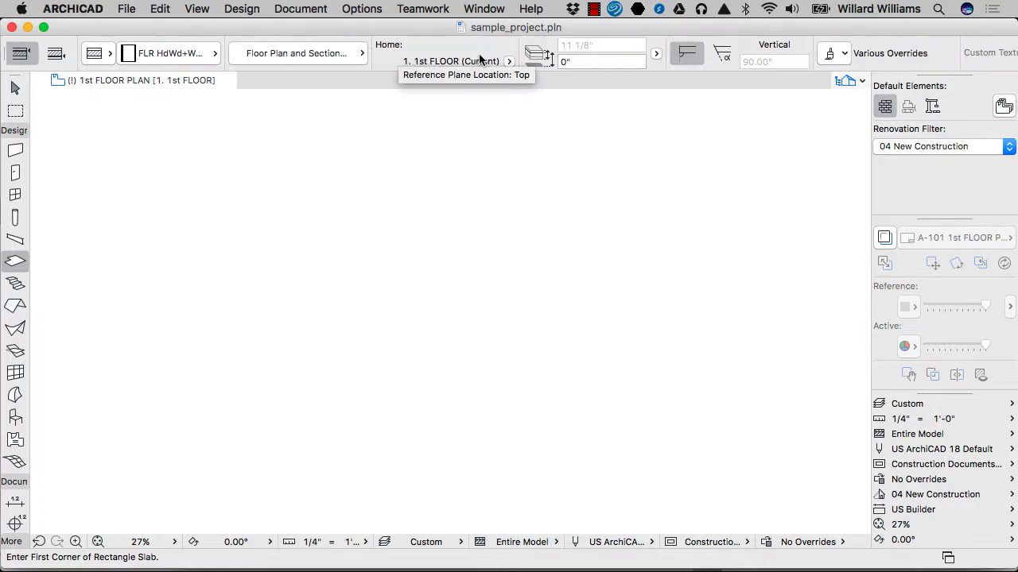
pyautogui.hscroll(5, 479, 54)
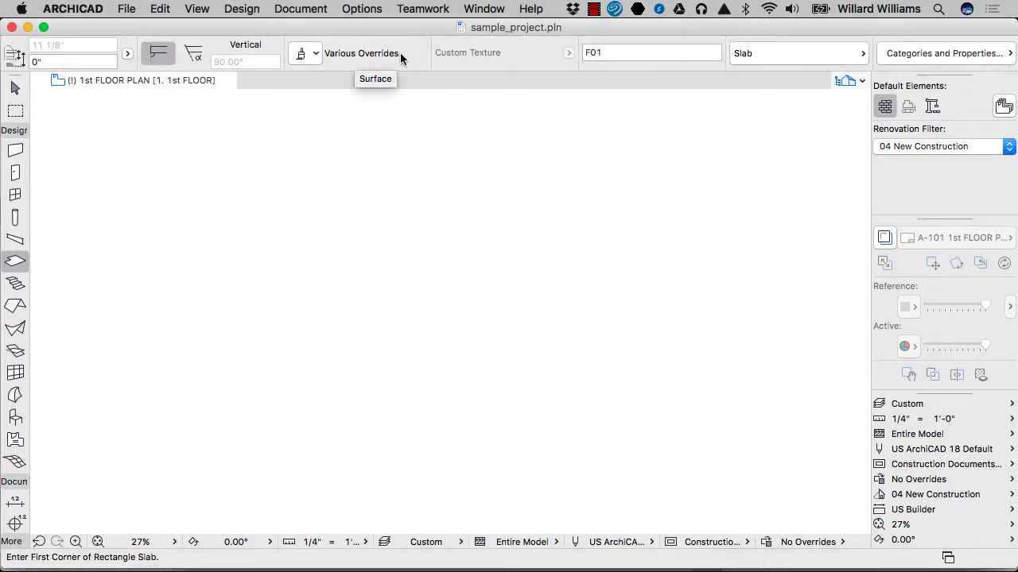
pyautogui.hscroll(-10, 400, 53)
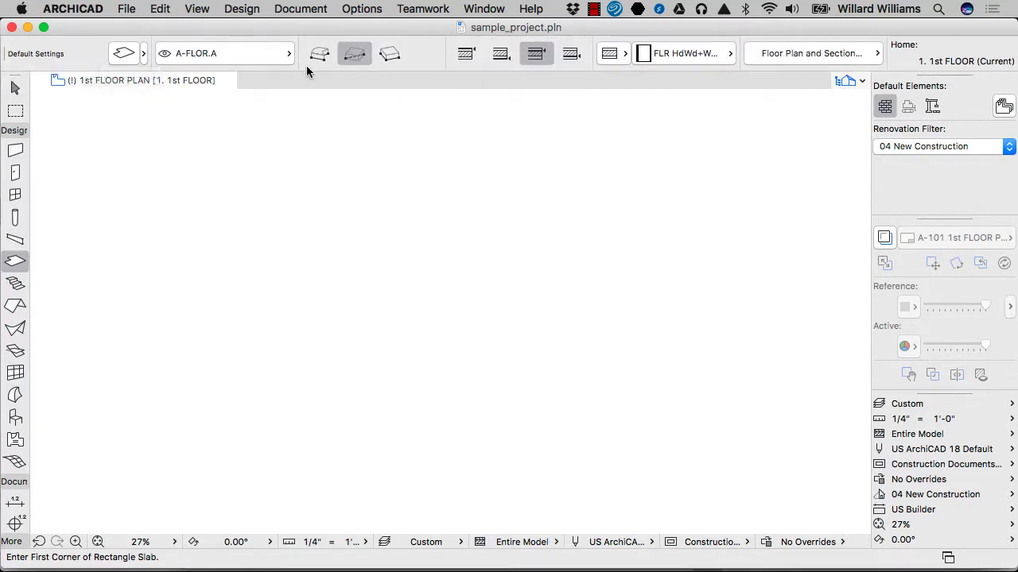
pyautogui.click(330, 53)
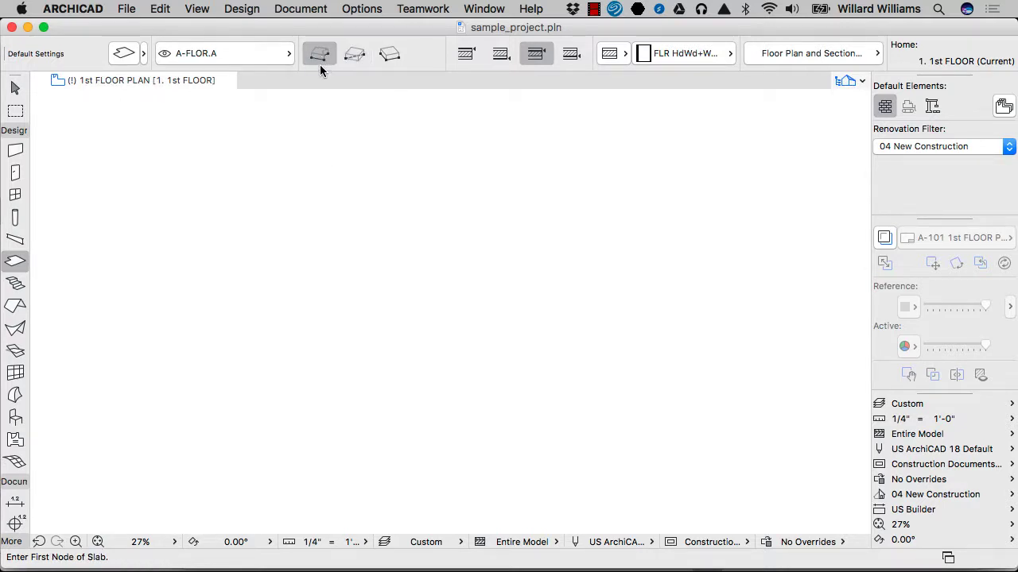
pyautogui.click(348, 171)
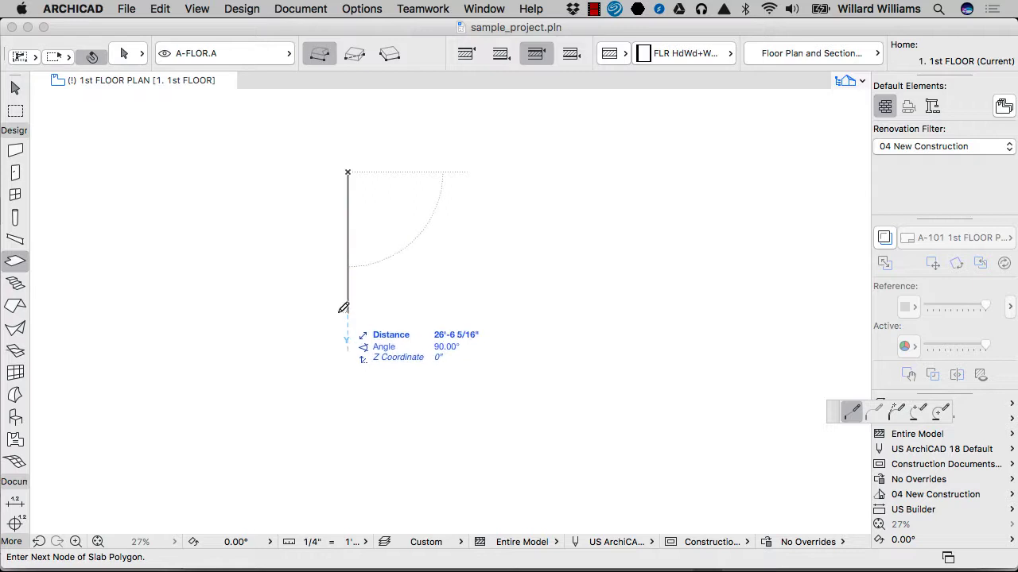
pyautogui.write('25')
pyautogui.press('Return')
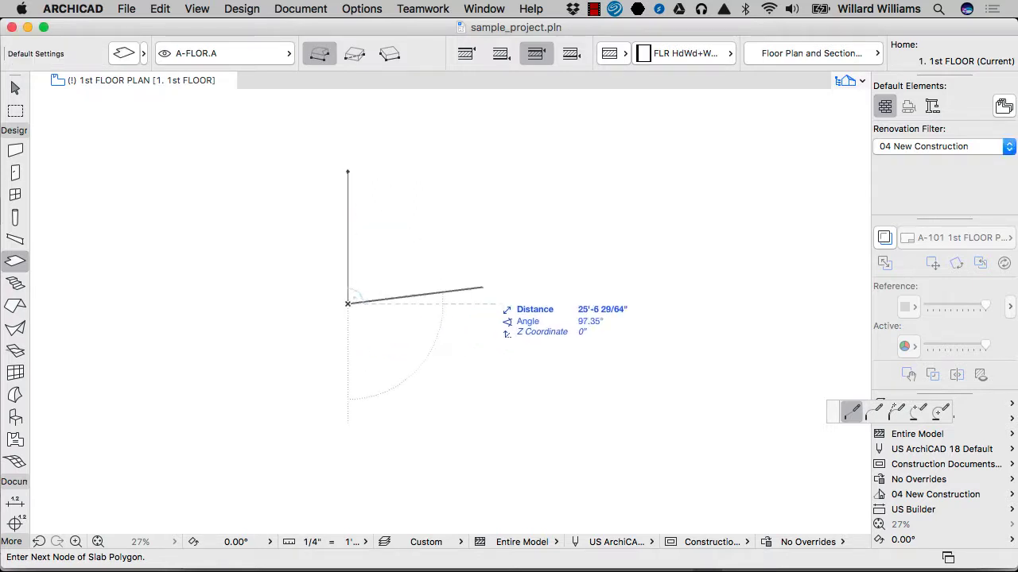
pyautogui.press('Tab')
pyautogui.write('30')
pyautogui.press('Return')
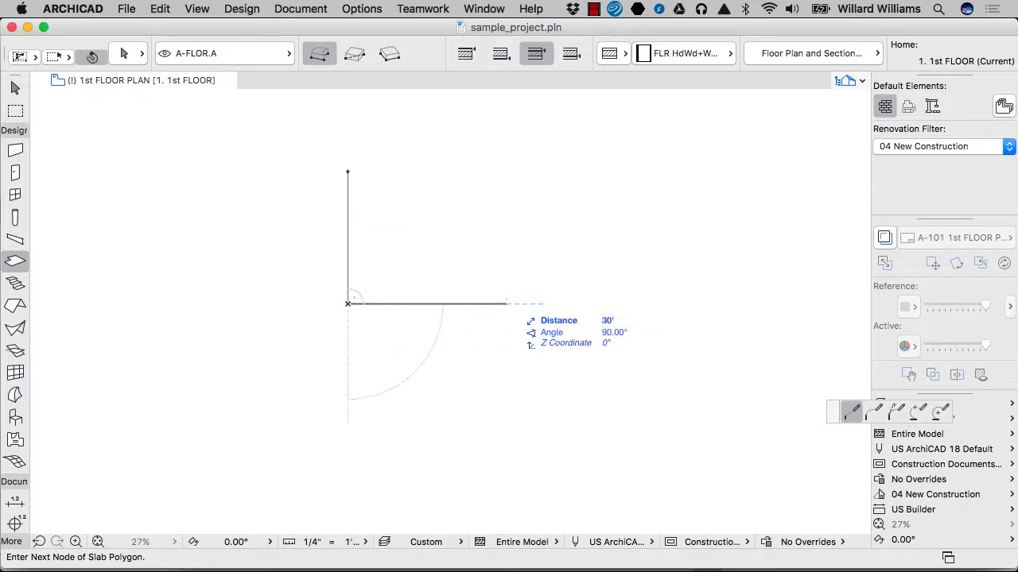
# Step: Continue the slab outline 20' up, 20' left and 5' up, and close it at the starting corner
pyautogui.press('Tab')
pyautogui.write('2')
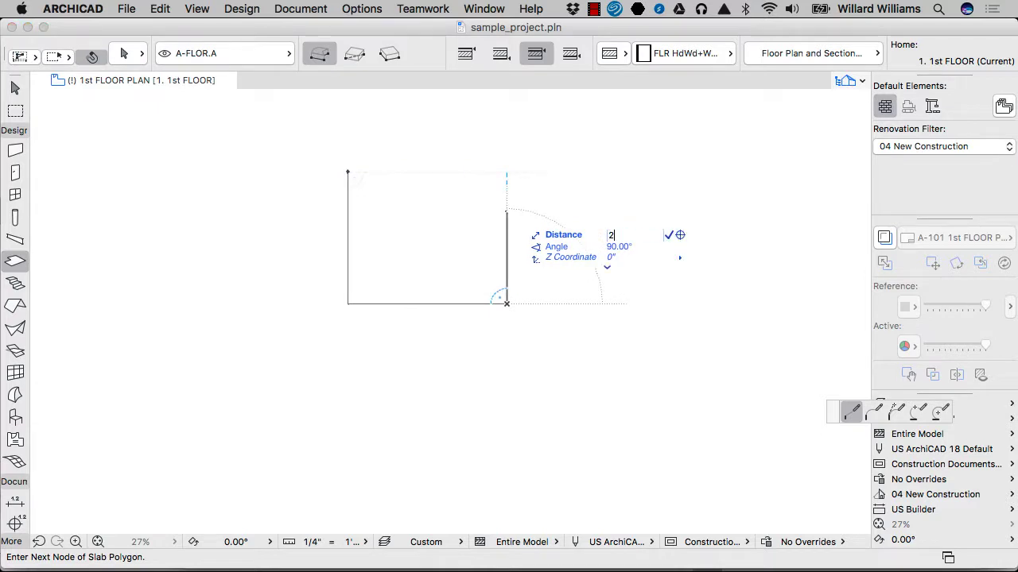
pyautogui.write('0')
pyautogui.press('Return')
pyautogui.press('Tab')
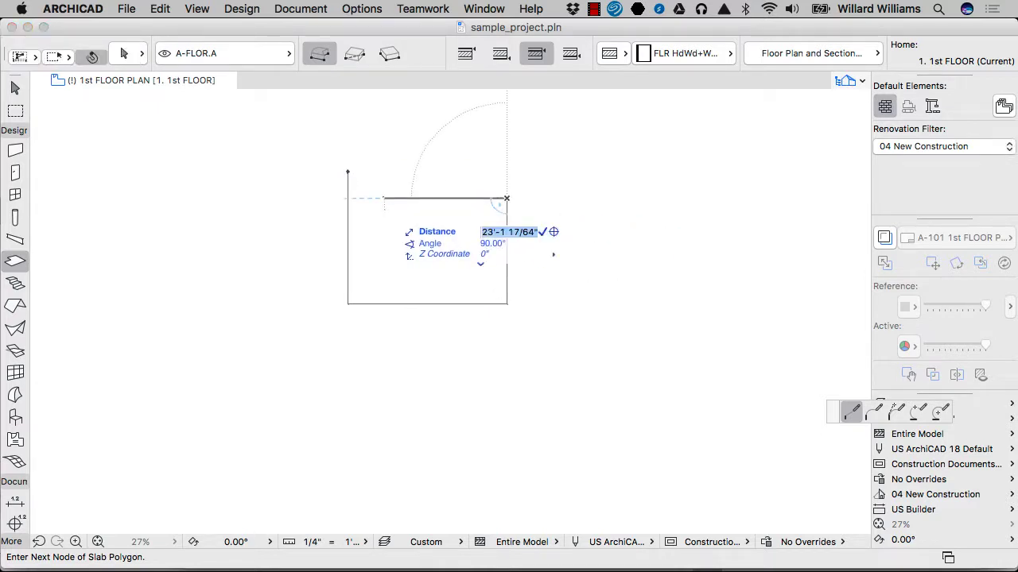
pyautogui.write('20')
pyautogui.press('Return')
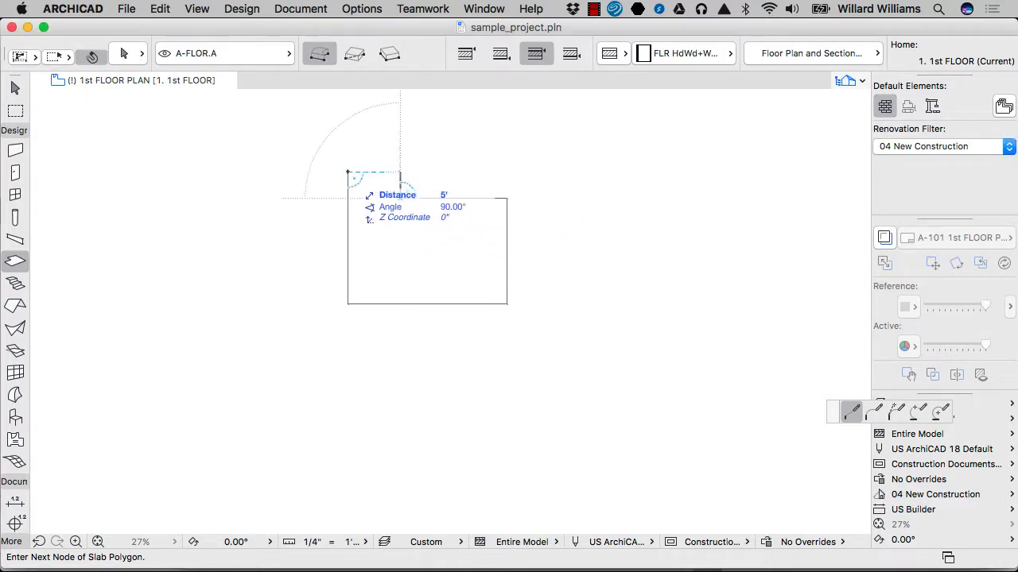
pyautogui.keyDown('shift'); pyautogui.click(347, 172); pyautogui.keyUp('shift')
pyautogui.click(347, 171)
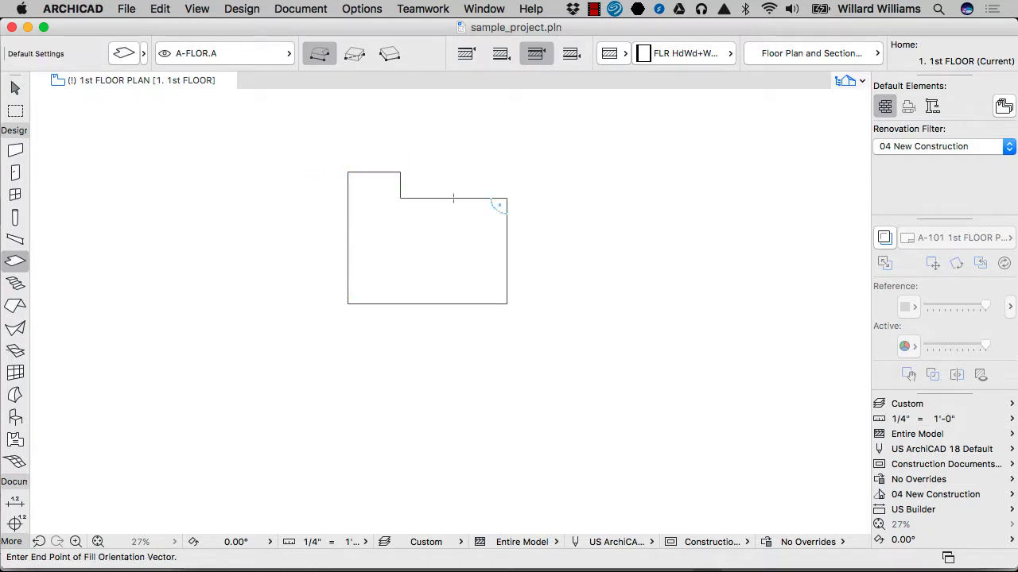
# Step: Orient the slab's cover fill with a horizontal vector running rightward from a point inside the outline
pyautogui.scroll(3, 356, 195)
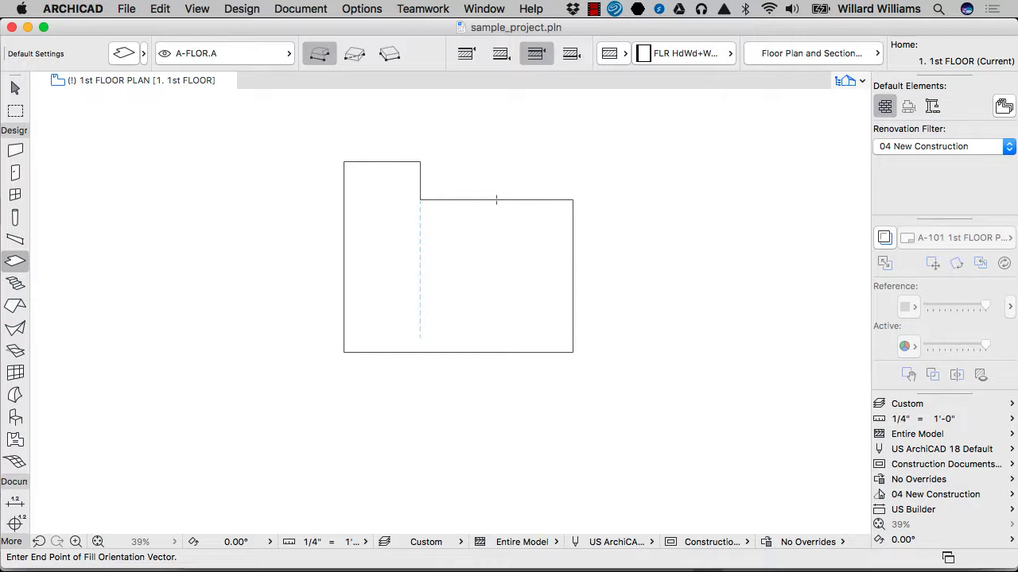
pyautogui.click(406, 314)
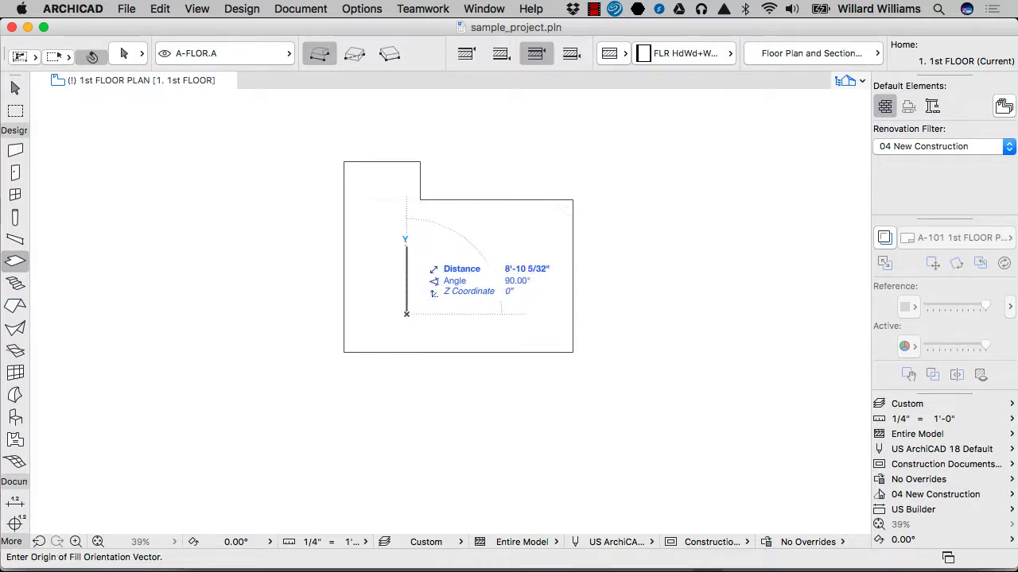
pyautogui.click(515, 314)
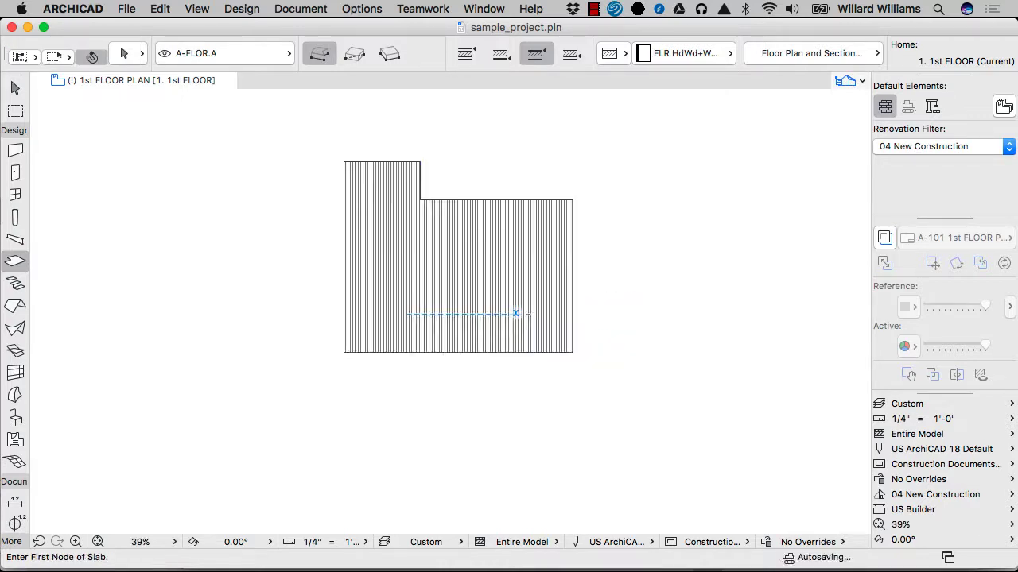
pyautogui.scroll(3, 418, 278)
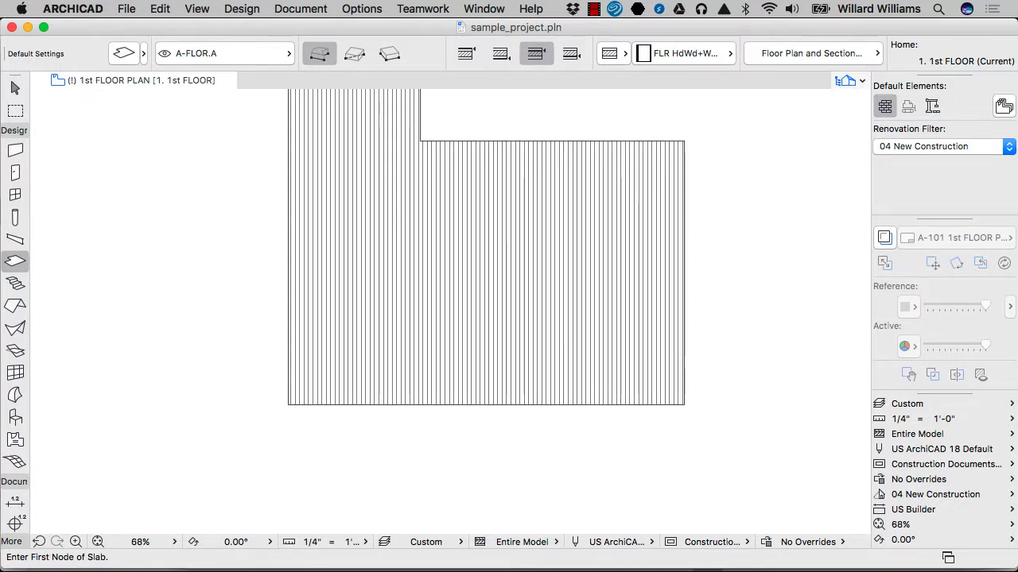
# Step: Select the slab and move the origin of its fill orientation vector horizontally rightward within the outline
pyautogui.scroll(3, 403, 134)
pyautogui.scroll(-2, 374, 261)
pyautogui.press('w')
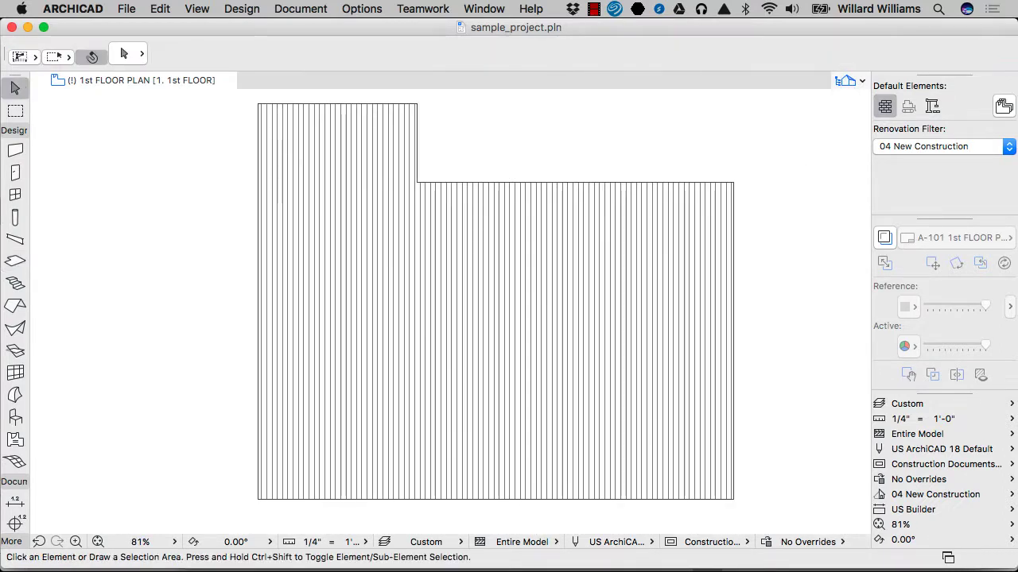
pyautogui.click(457, 280)
pyautogui.scroll(-2, 458, 280)
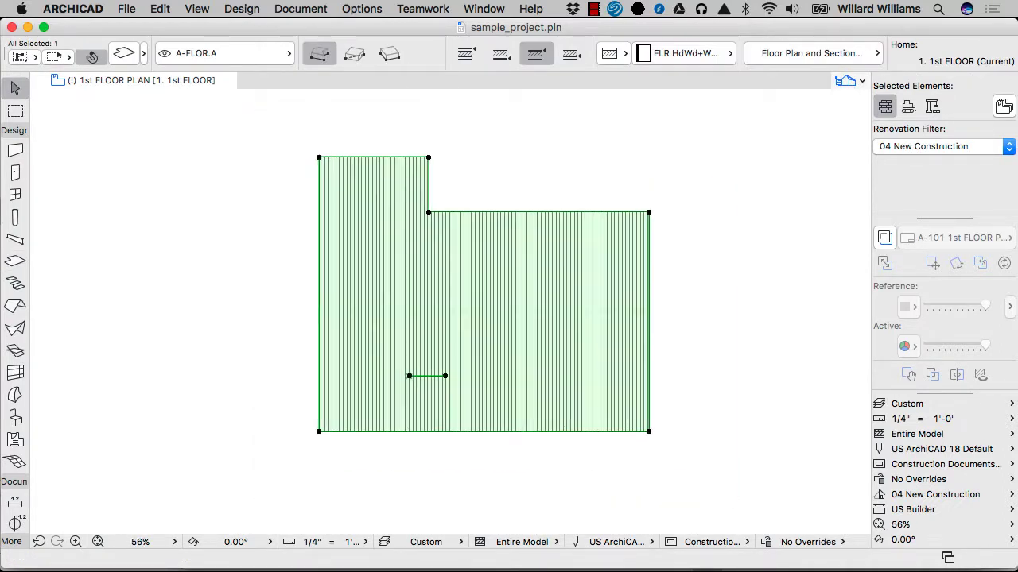
pyautogui.click(409, 376)
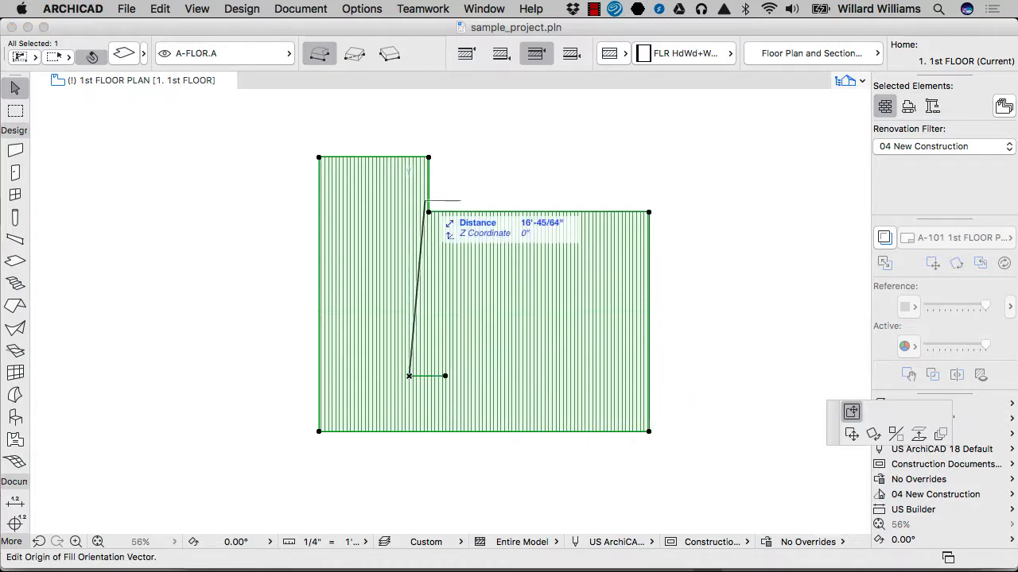
pyautogui.click(503, 376)
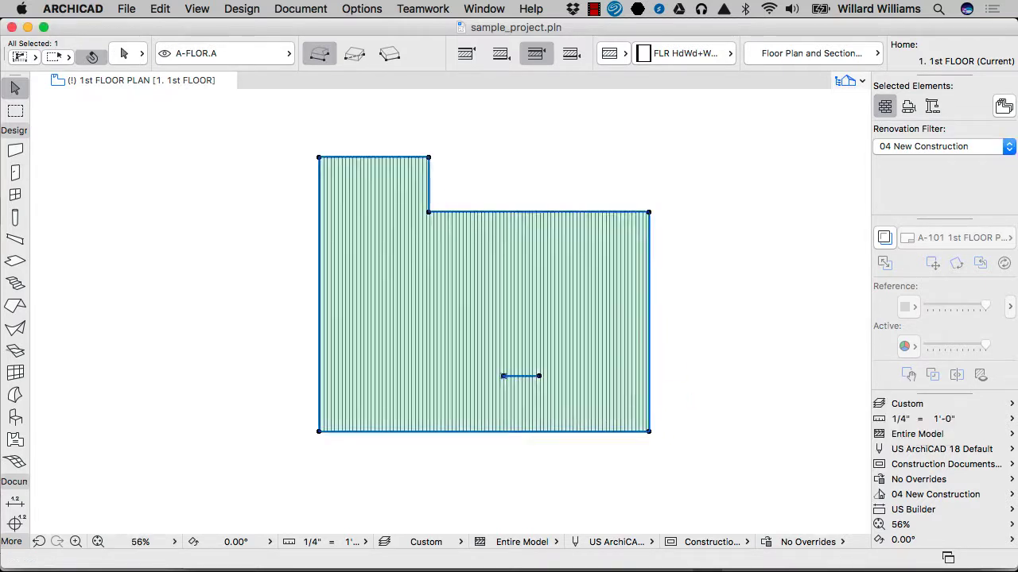
# Step: Rotate the slab's fill orientation vector to vertical and return it to horizontal
pyautogui.click(539, 376)
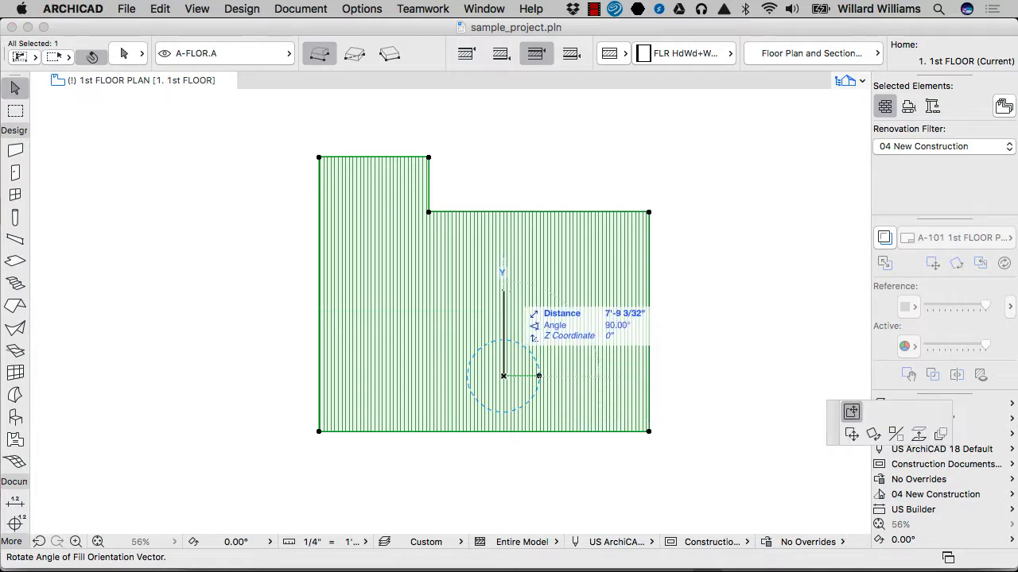
pyautogui.click(503, 294)
pyautogui.click(503, 340)
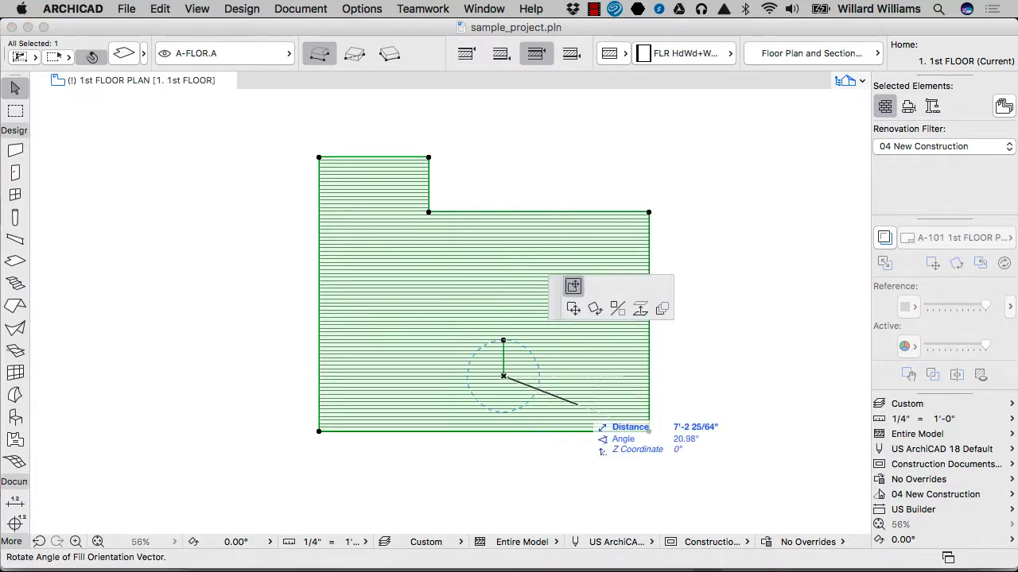
pyautogui.click(600, 376)
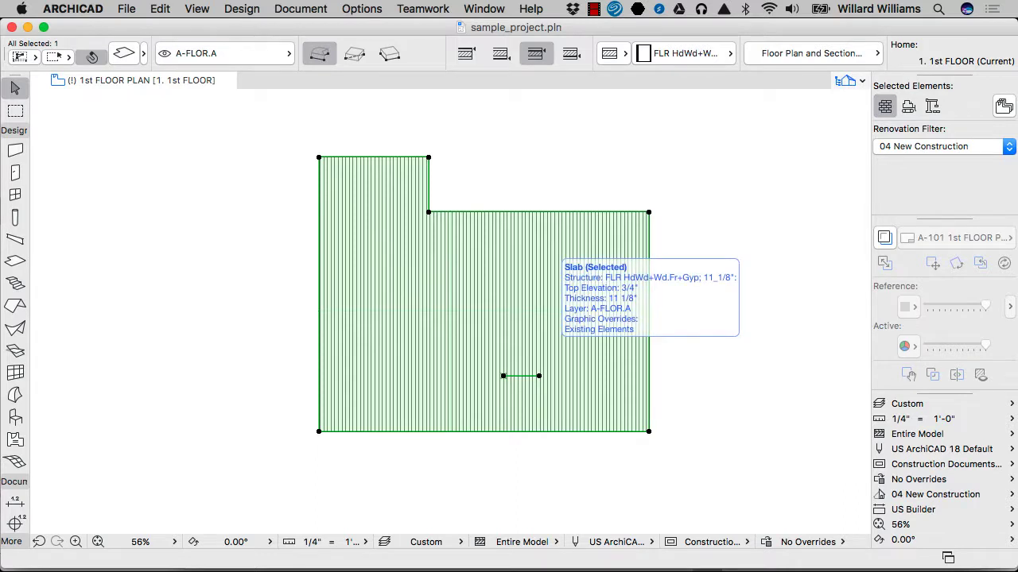
# Step: Show the selected slab in 3D and examine its wood top surface and edges from several angles
pyautogui.press('F5')
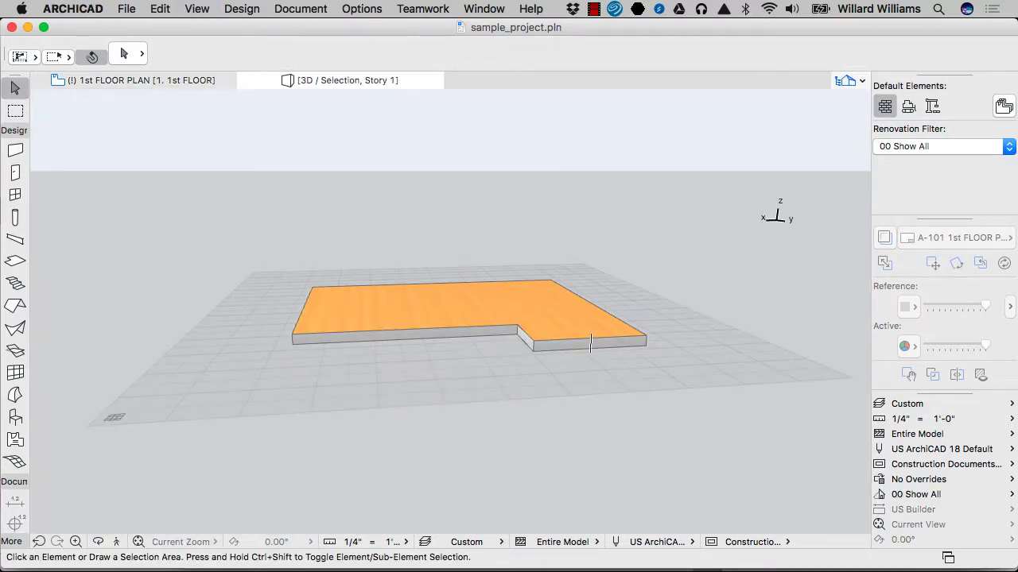
pyautogui.click(590, 344)
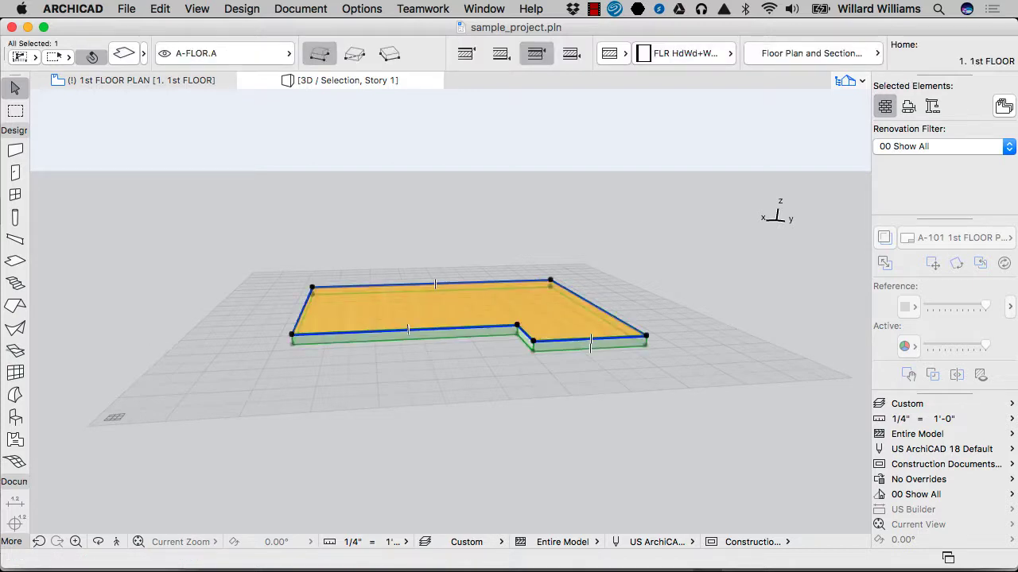
pyautogui.press('o')
pyautogui.moveTo(477, 342); pyautogui.dragTo(648, 393)
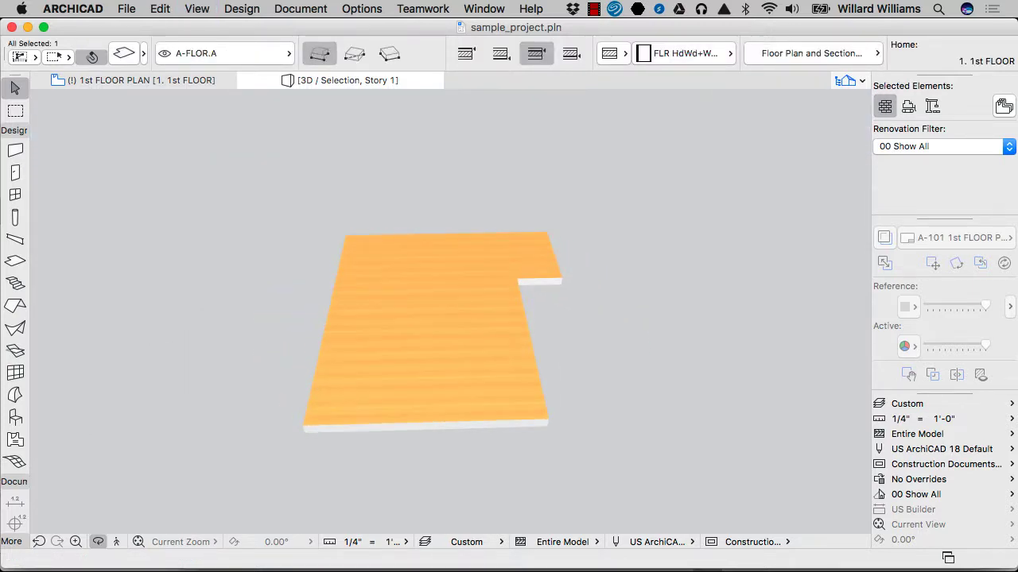
pyautogui.scroll(10, 446, 334)
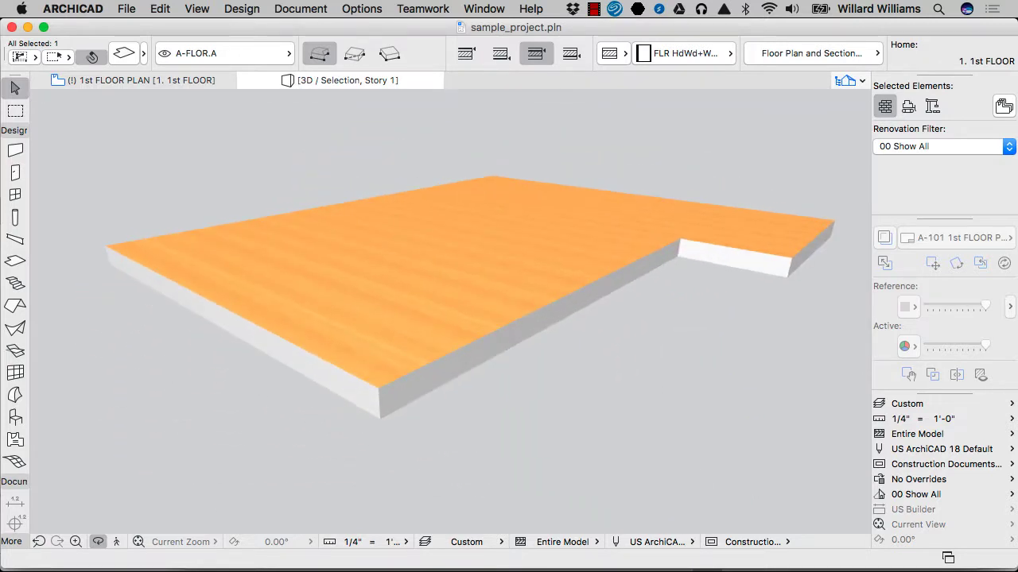
pyautogui.press('Escape')
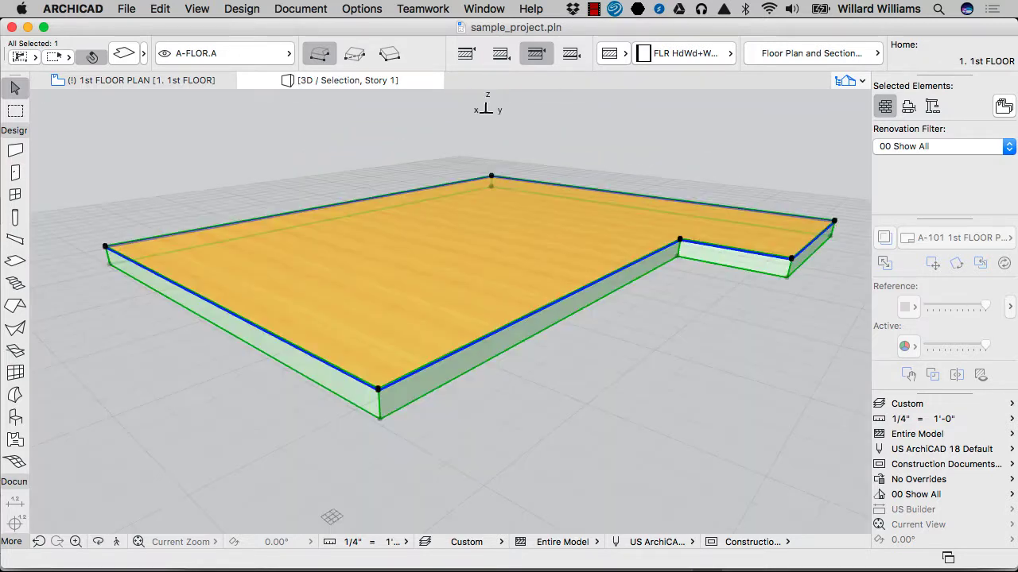
# Step: Switch the selected slab to a basic structure and assign it the Concrete Precast building material
pyautogui.press('Escape')
pyautogui.click(451, 313)
pyautogui.scroll(3, 451, 312)
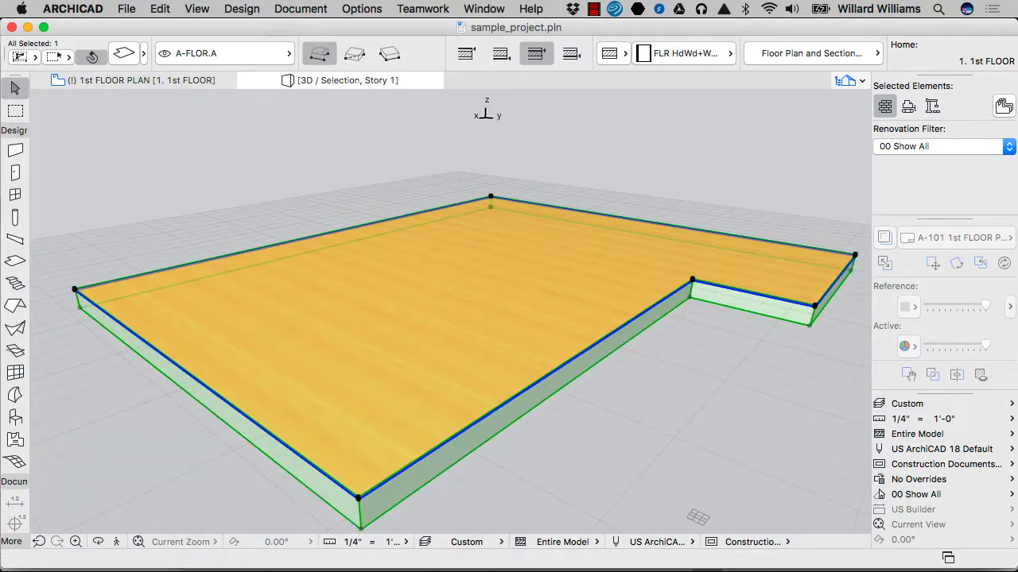
pyautogui.click(613, 53)
pyautogui.click(643, 53)
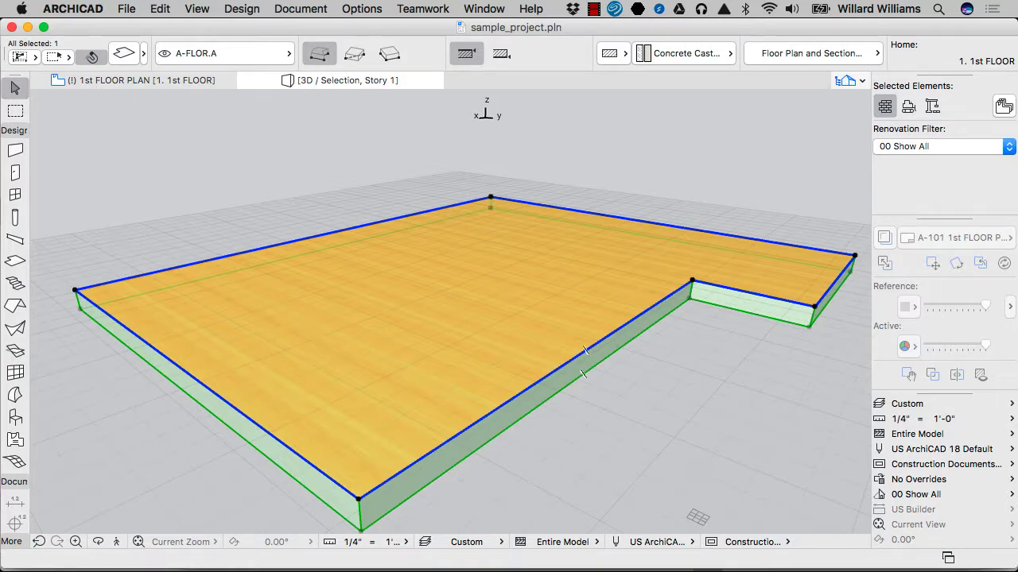
pyautogui.click(686, 53)
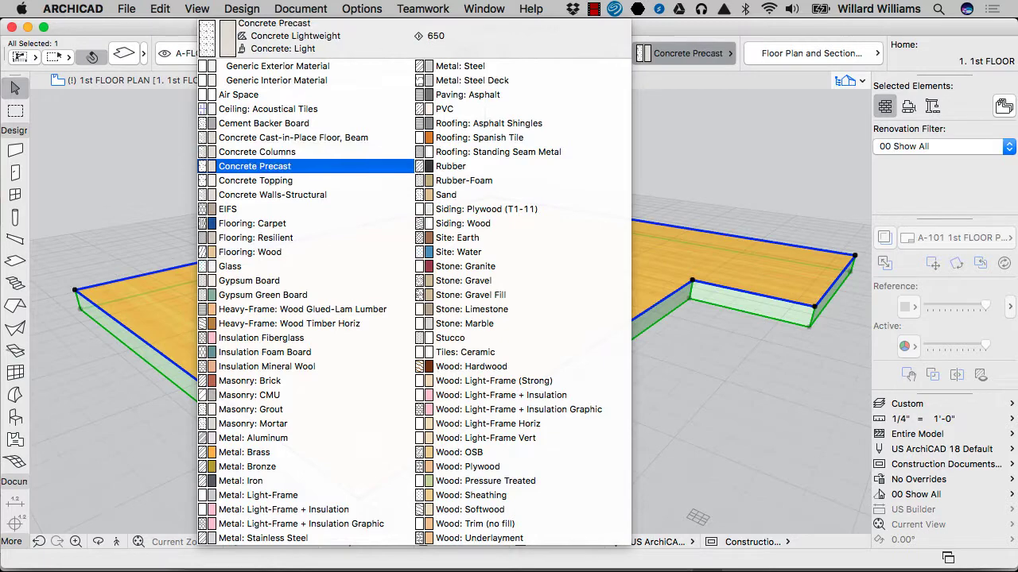
pyautogui.click(256, 167)
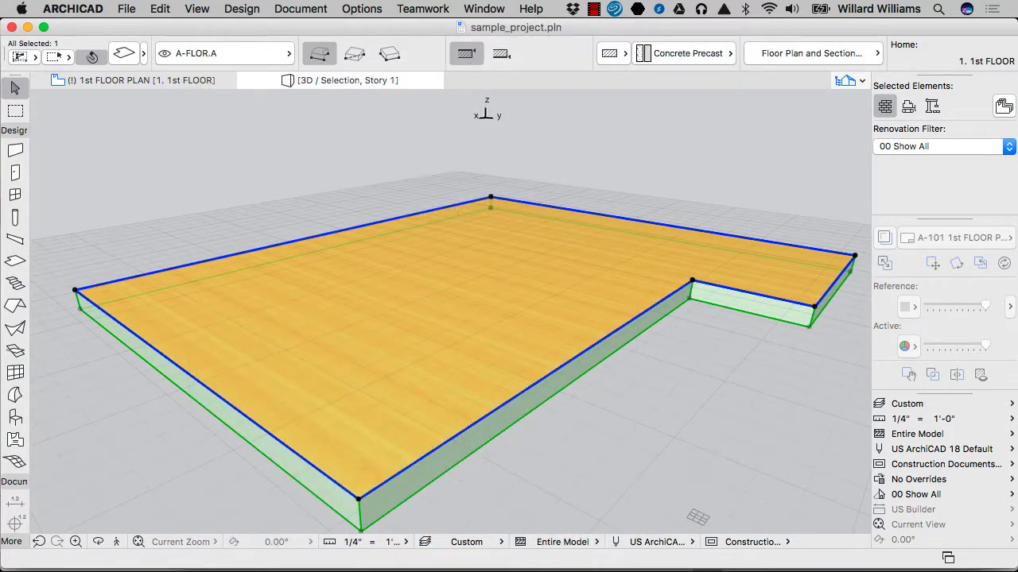
# Step: Turn off the slab's top and edge surface overrides in its selection settings, and deselect the slab
pyautogui.press('super+t')
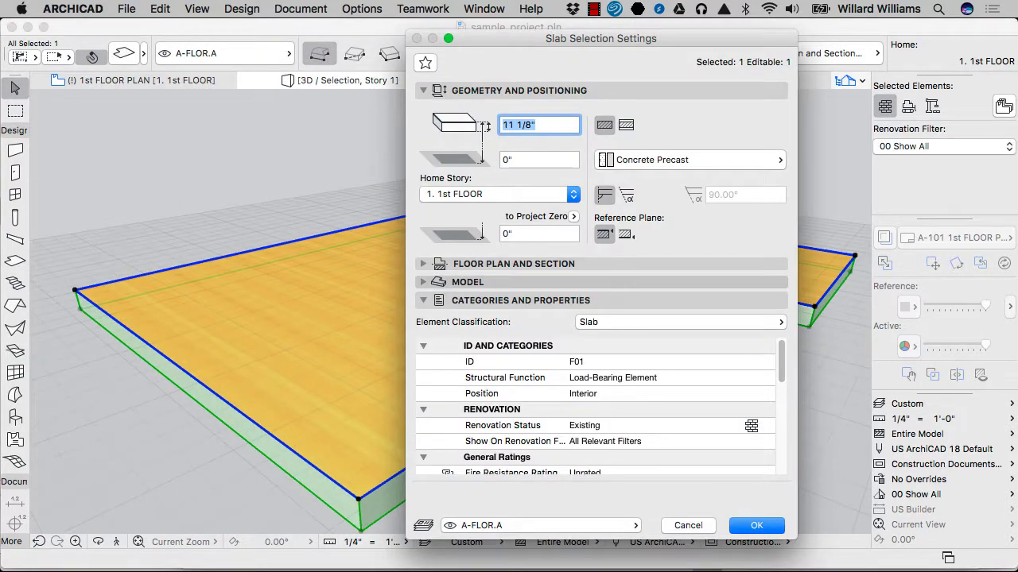
pyautogui.click(467, 282)
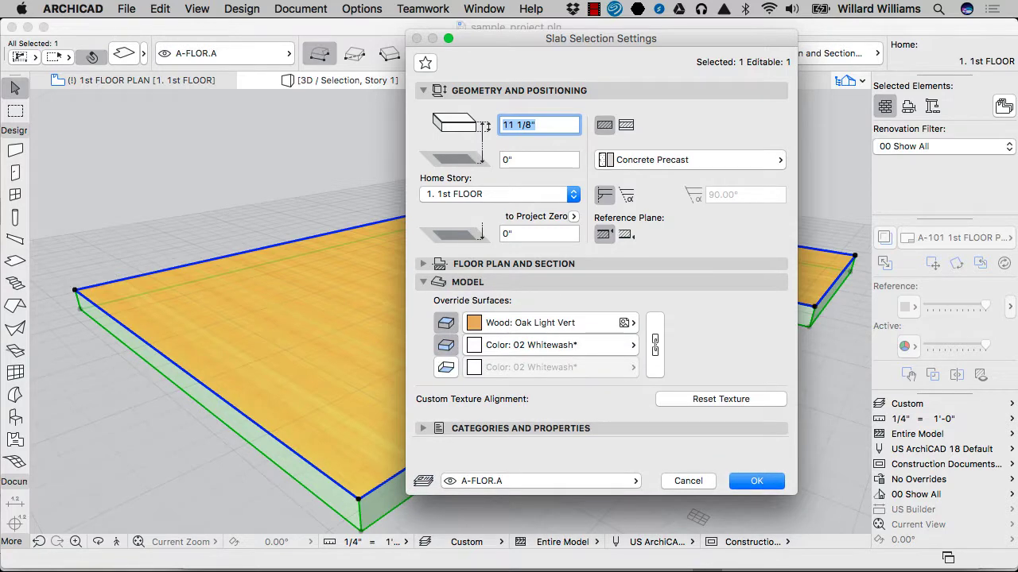
pyautogui.click(446, 322)
pyautogui.click(446, 345)
pyautogui.press('Return')
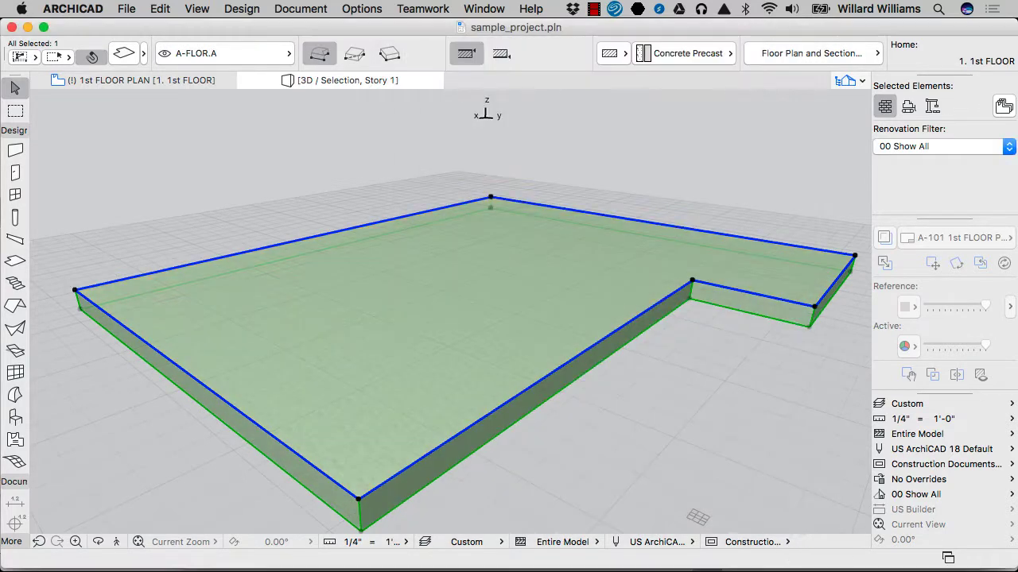
pyautogui.press('Escape')
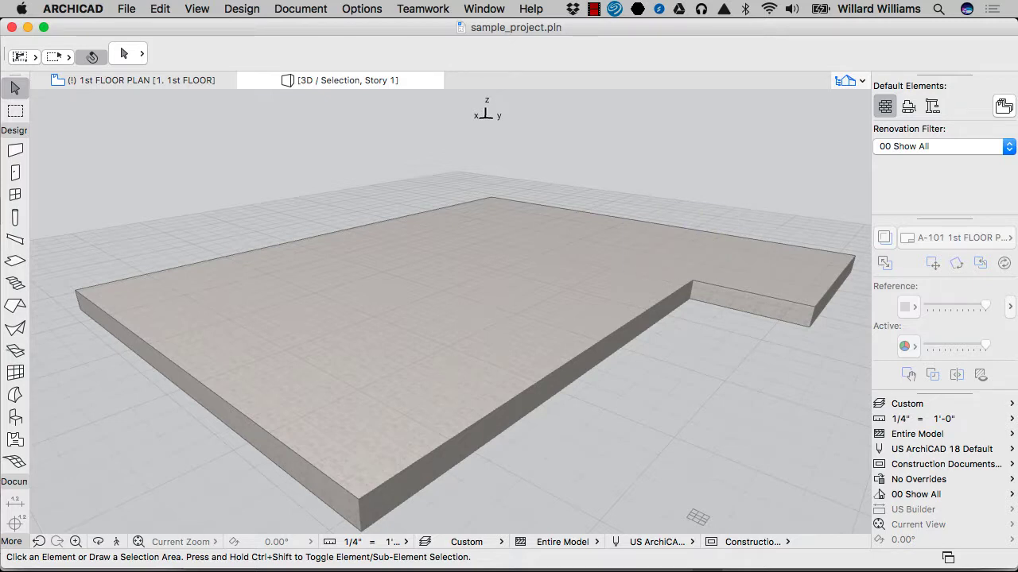
# Step: Switch the slab back to its composite structure and examine the layered edges at the inner corner
pyautogui.keyDown('shift'); pyautogui.moveTo(445, 318); pyautogui.dragTo(469, 314, button='middle'); pyautogui.keyUp('shift')
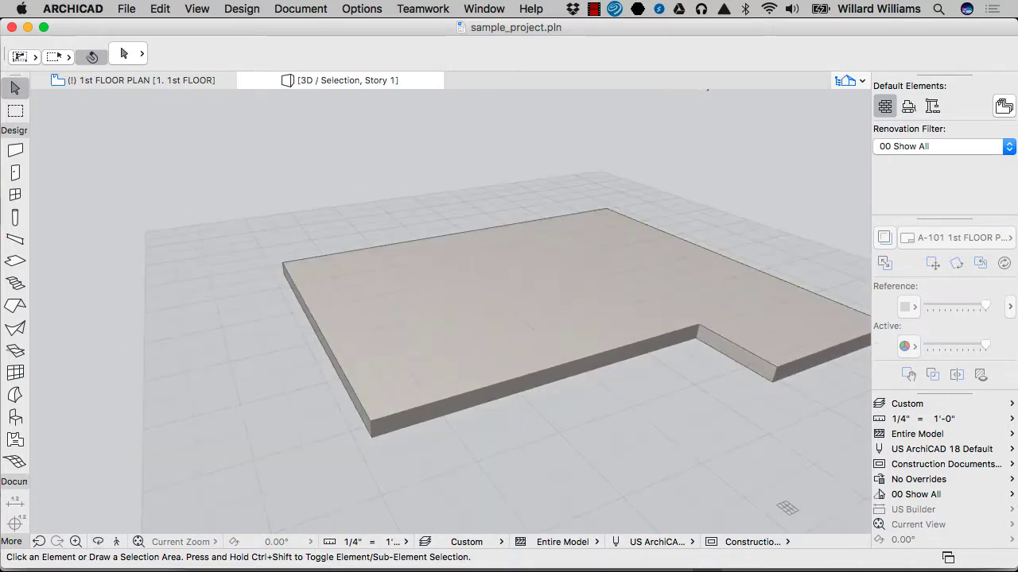
pyautogui.click(451, 311)
pyautogui.click(613, 53)
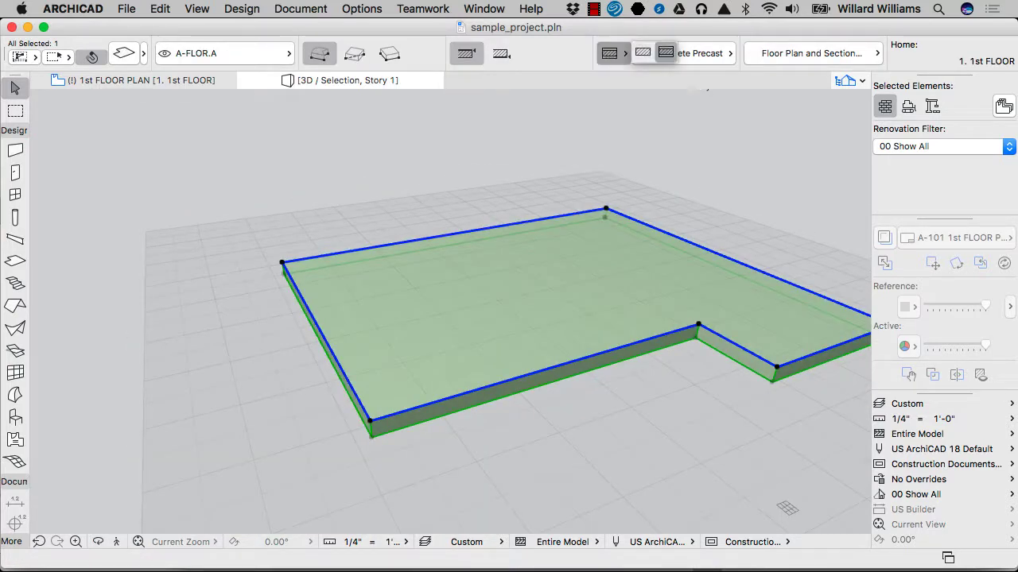
pyautogui.click(666, 54)
pyautogui.press('Escape')
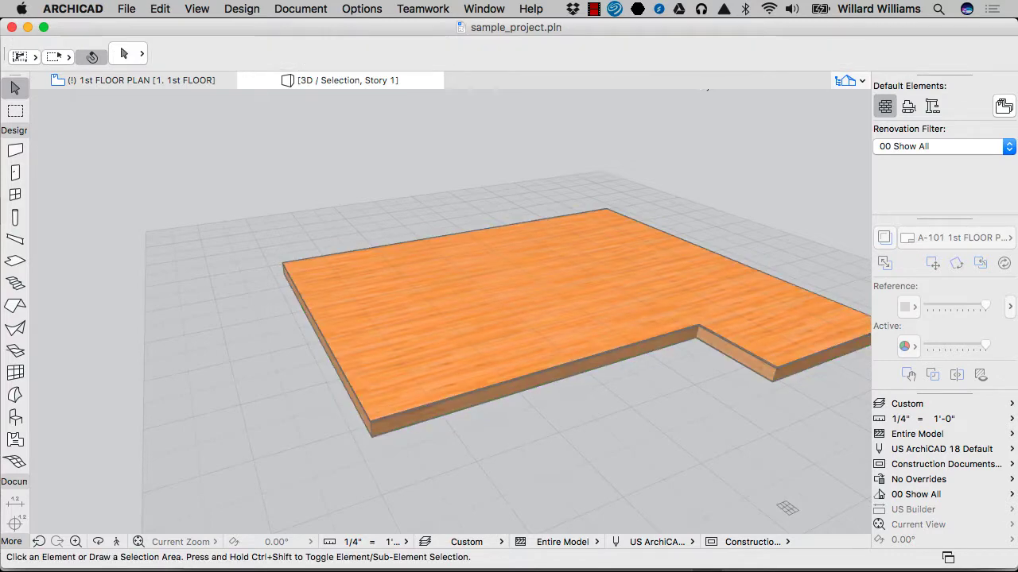
pyautogui.scroll(5, 556, 334)
pyautogui.scroll(4, 557, 333)
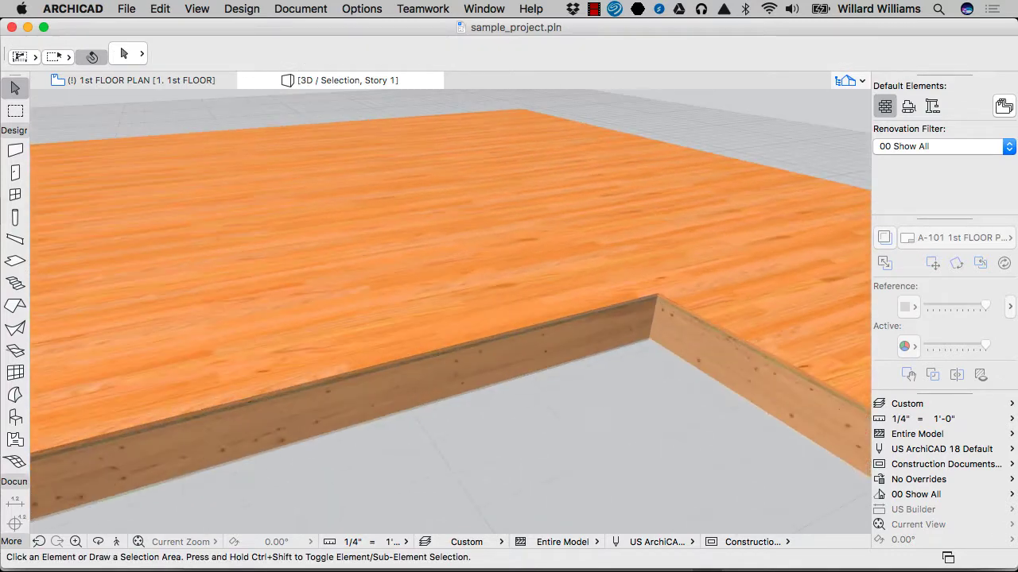
pyautogui.scroll(-3, 803, 517)
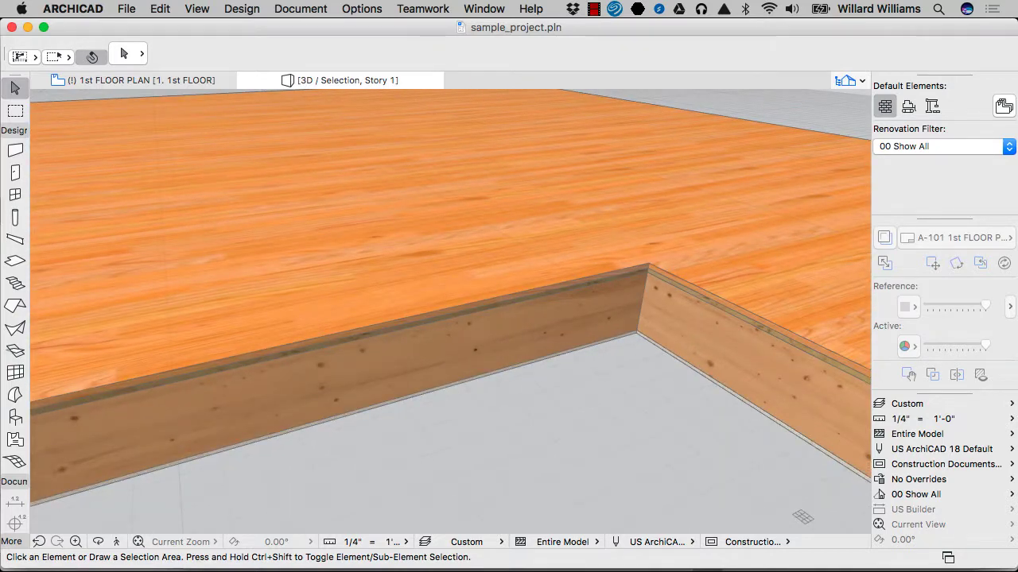
# Step: Open the Composite Structures settings for editing and choose the composite FLR HdWd+Wd.Fr+Gyp; 11_1/8"
pyautogui.click(352, 11)
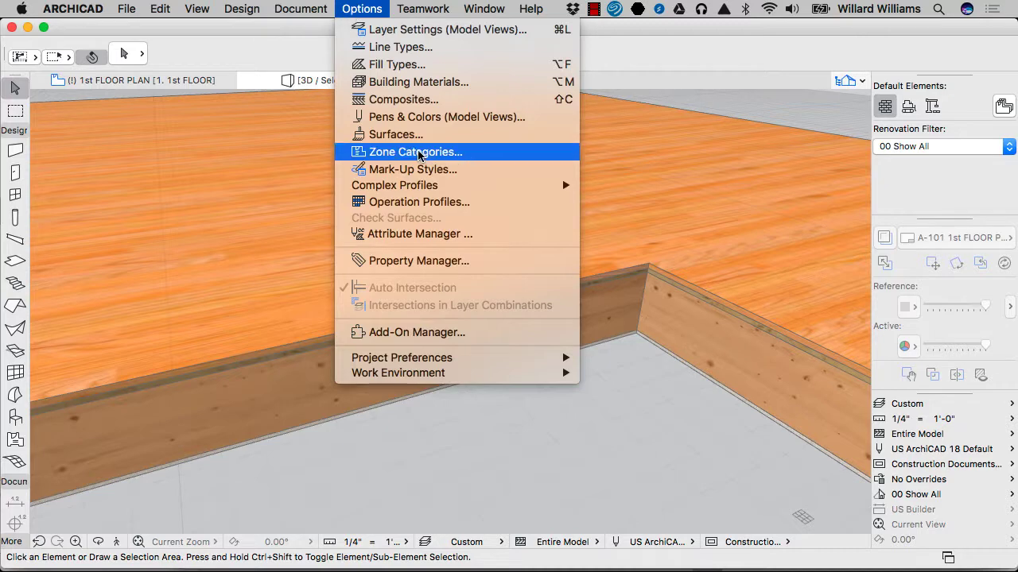
pyautogui.click(409, 102)
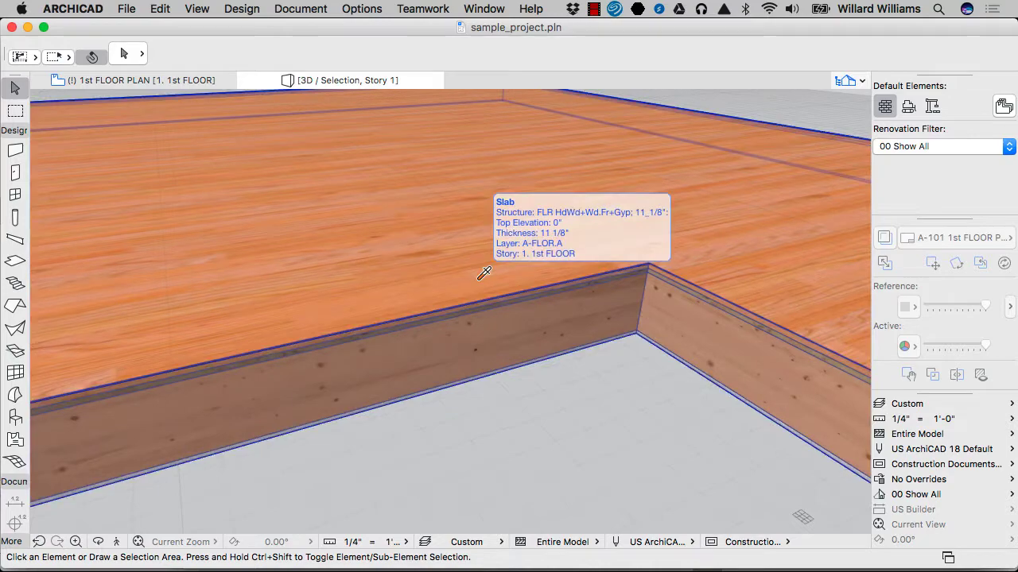
pyautogui.keyDown('alt'); pyautogui.click(478, 277); pyautogui.keyUp('alt')
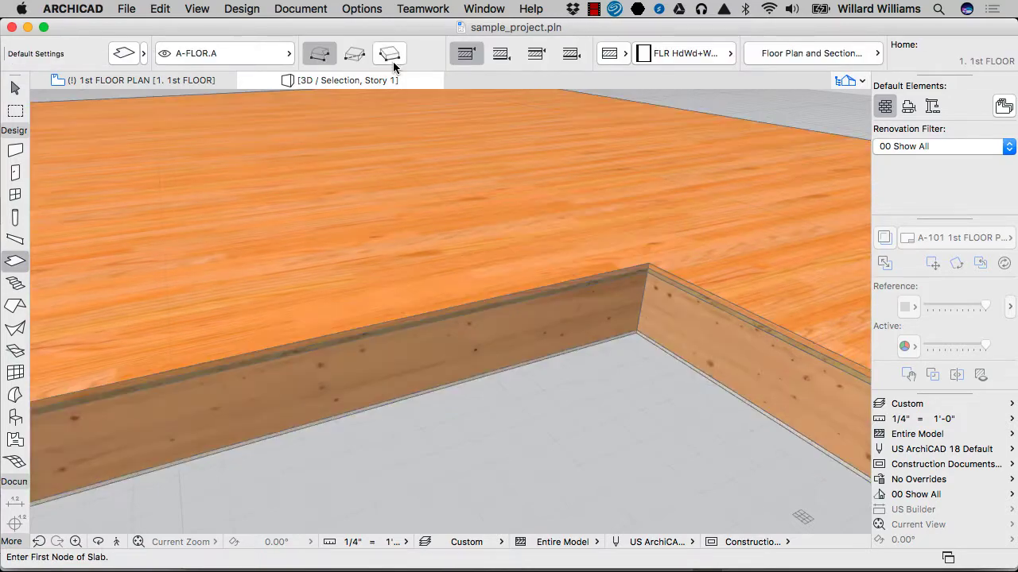
pyautogui.click(349, 9)
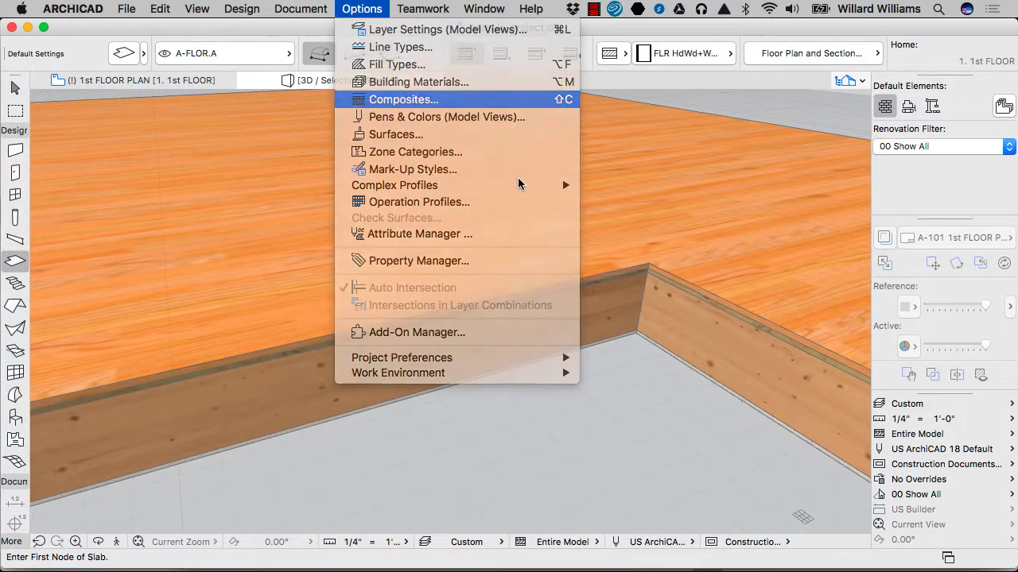
pyautogui.click(429, 99)
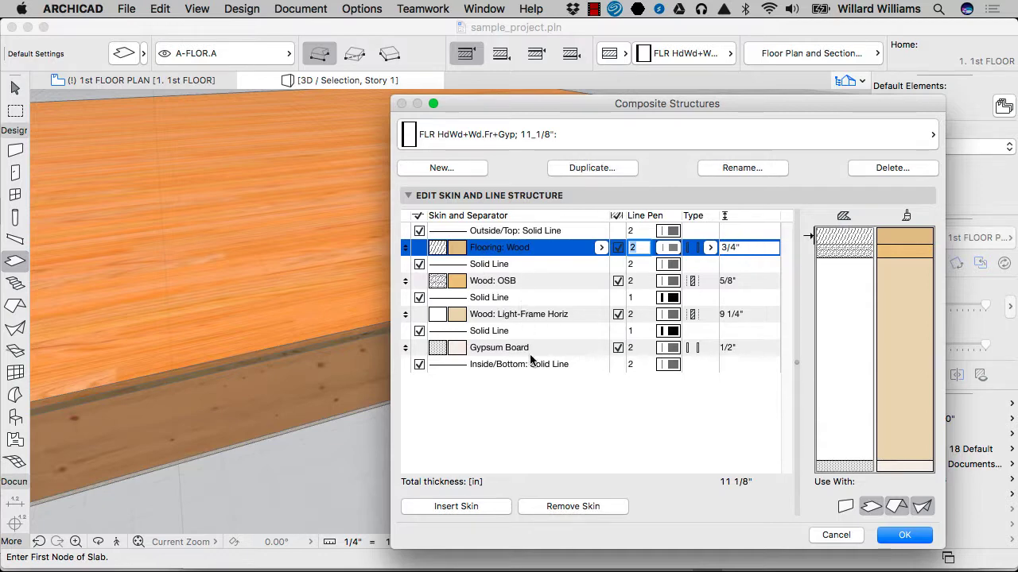
pyautogui.click(591, 136)
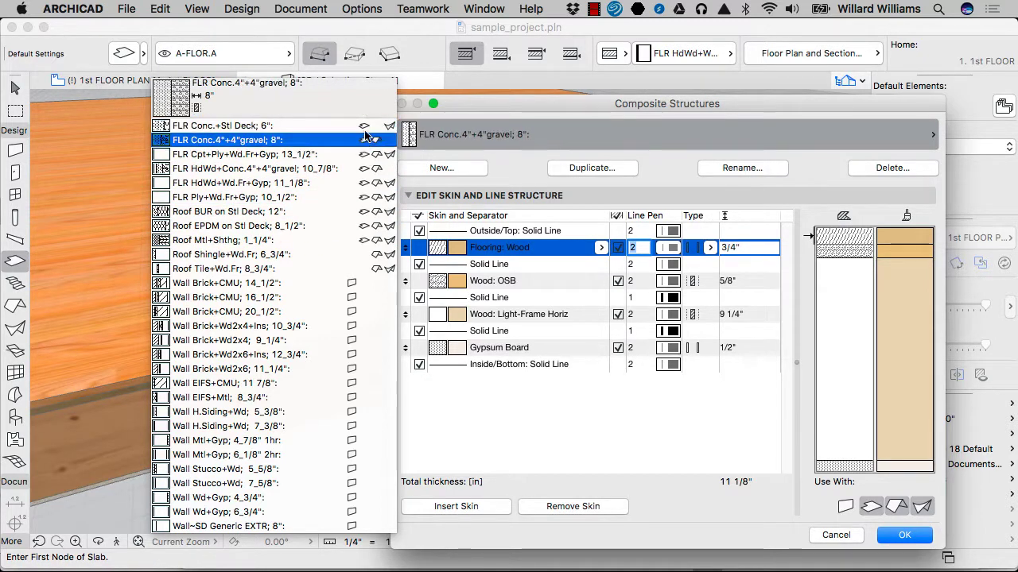
pyautogui.click(377, 184)
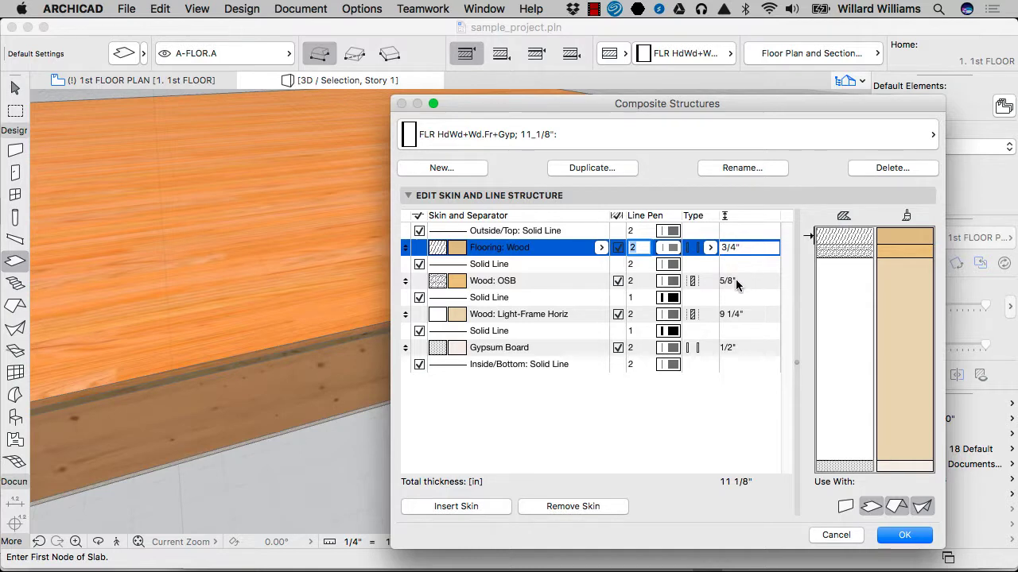
# Step: Set the Wood: OSB skin's thickness to 1.25" and open the Wood: Light-Frame Horiz skin's thickness for editing
pyautogui.click(762, 285)
pyautogui.write('1.25')
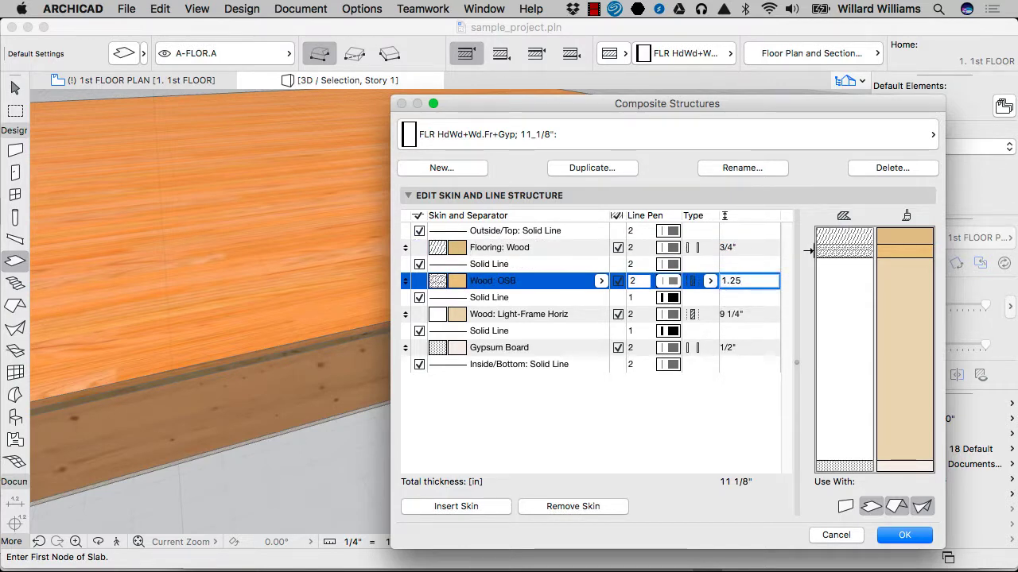
pyautogui.press('Return')
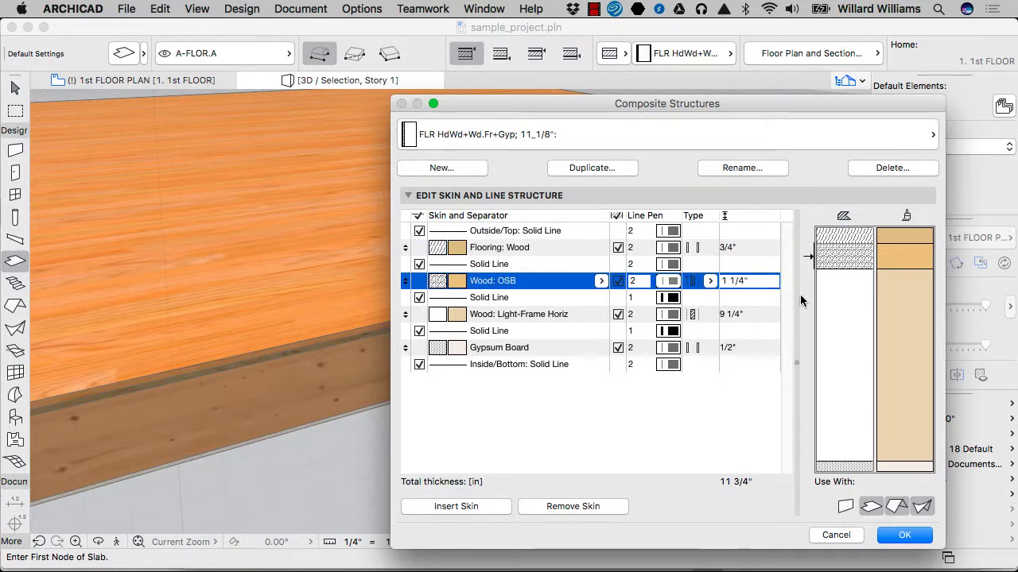
pyautogui.click(762, 317)
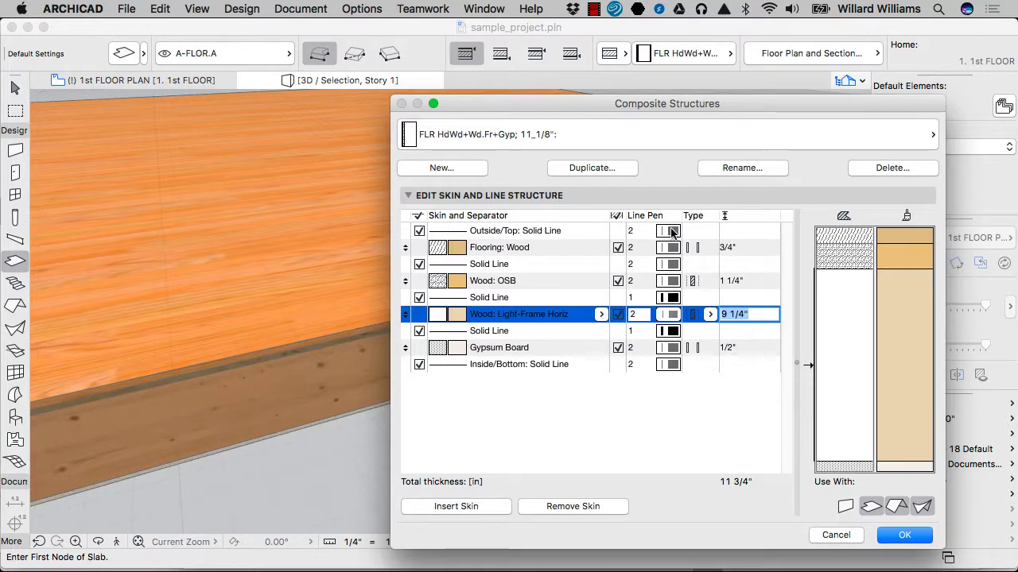
# Step: Set the Gypsum Board skin's thickness to 5/8" and apply the composite structure edits
pyautogui.click(743, 350)
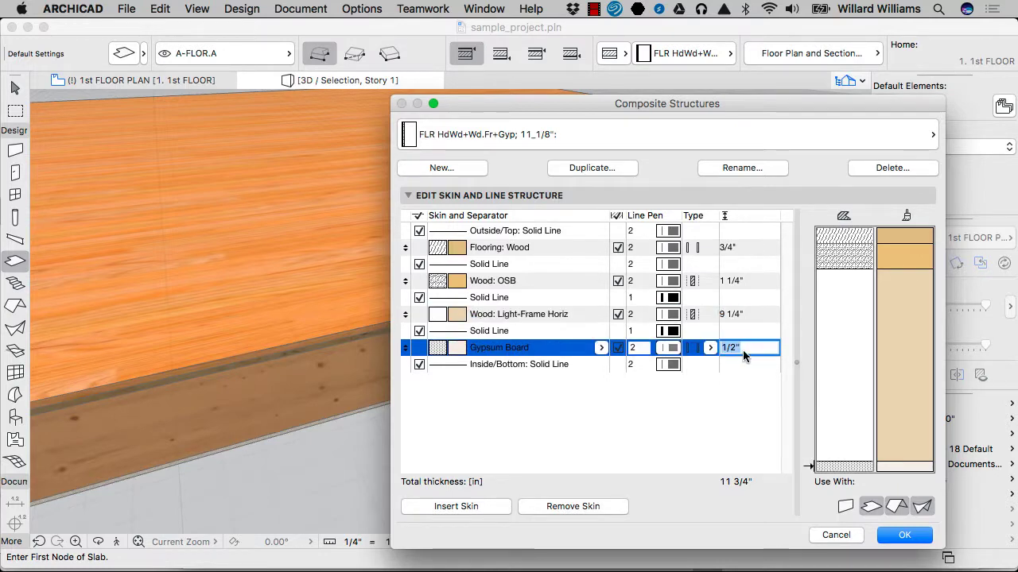
pyautogui.write('5/8')
pyautogui.press('Return')
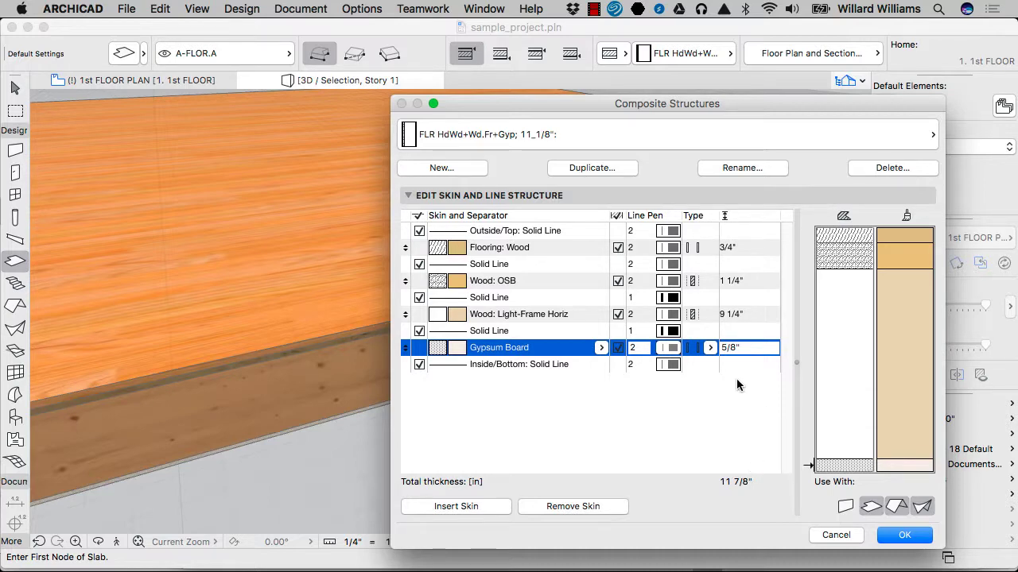
pyautogui.press('Return')
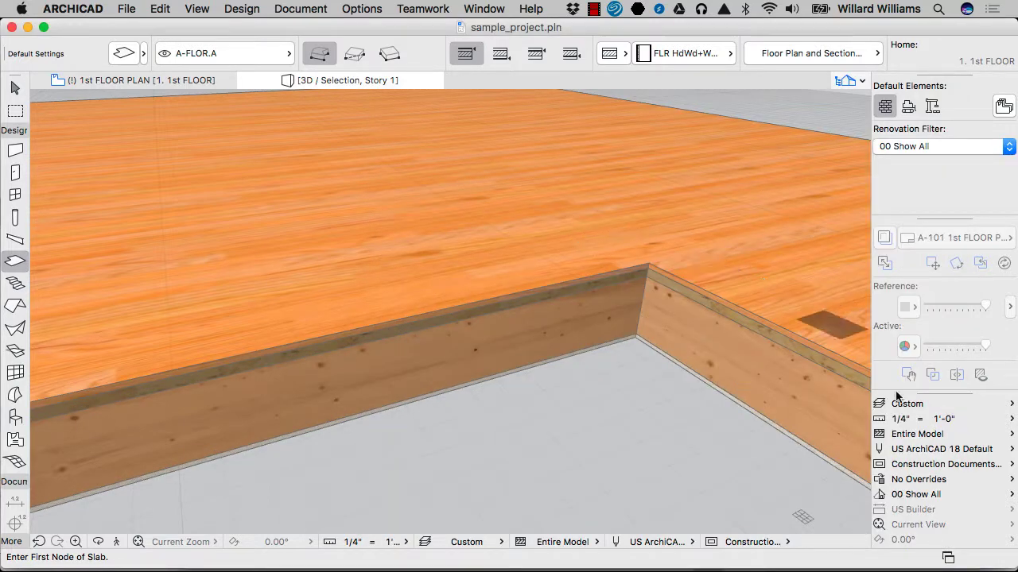
# Step: Set the partial structure display to Core Only and inspect the slab's remaining skins around its inner corner
pyautogui.click(954, 436)
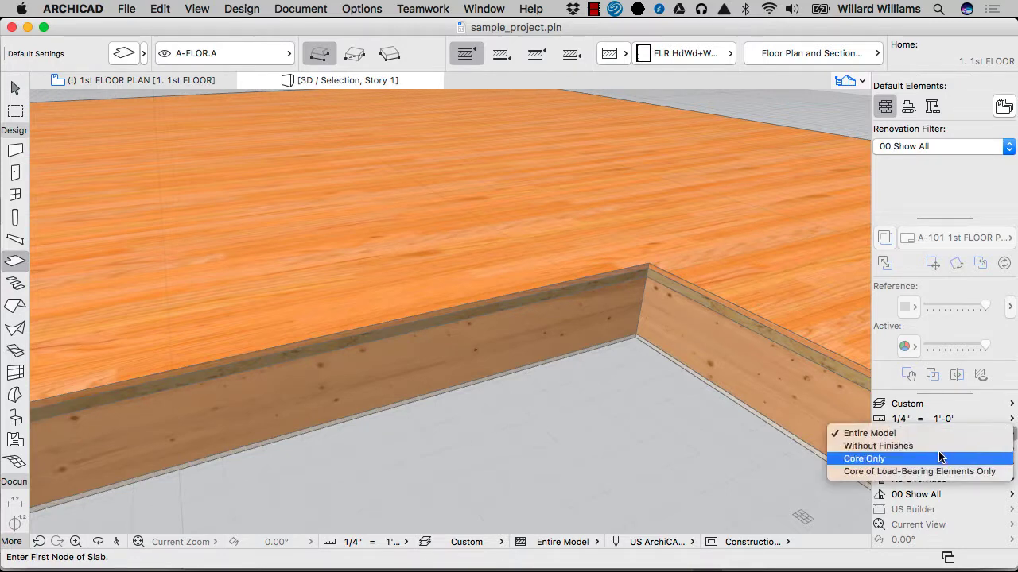
pyautogui.click(939, 459)
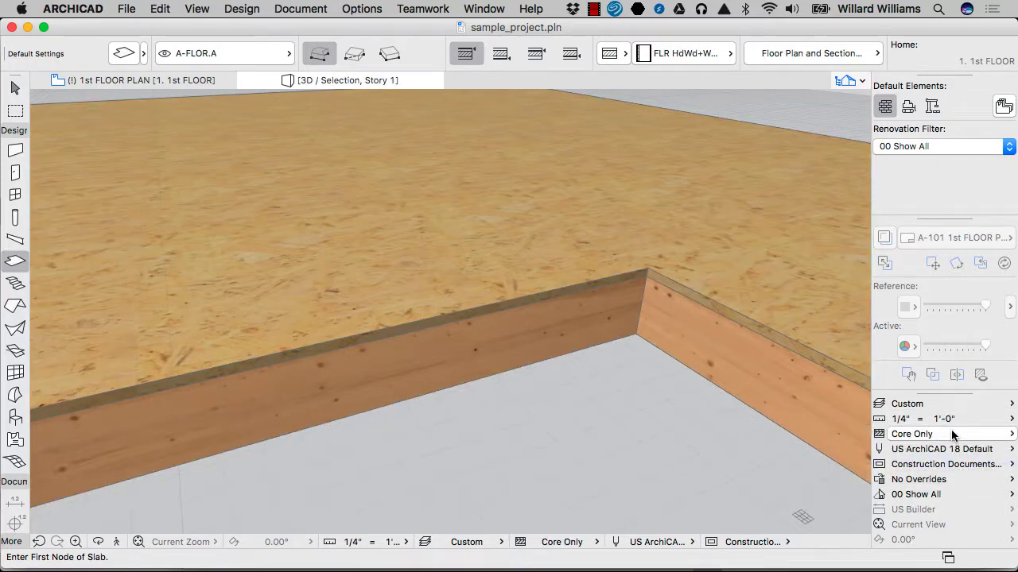
pyautogui.press('Escape')
pyautogui.click(598, 300)
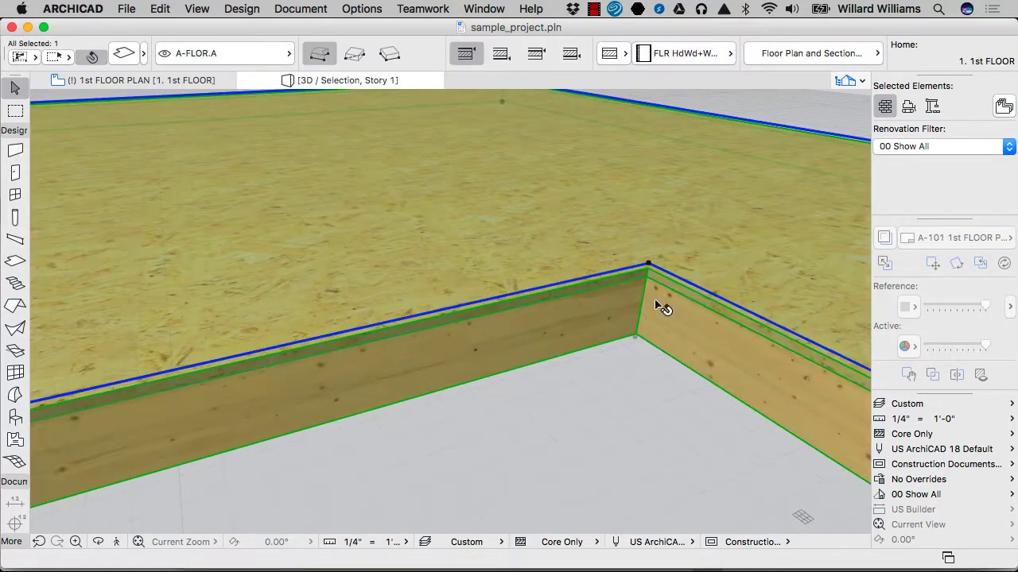
pyautogui.scroll(-2, 697, 302)
pyautogui.scroll(-5, 697, 304)
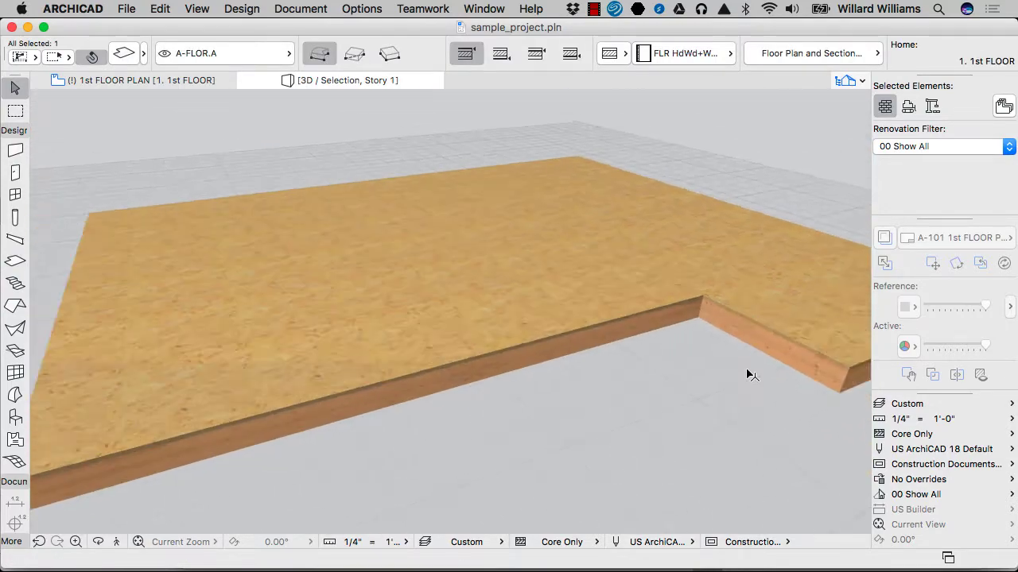
pyautogui.scroll(6, 759, 288)
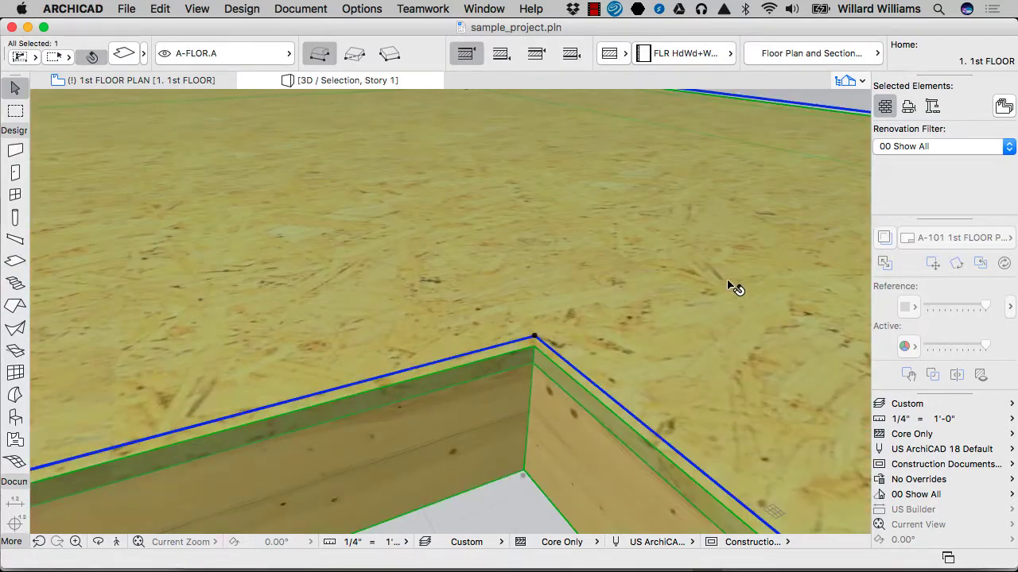
pyautogui.scroll(-1, 755, 282)
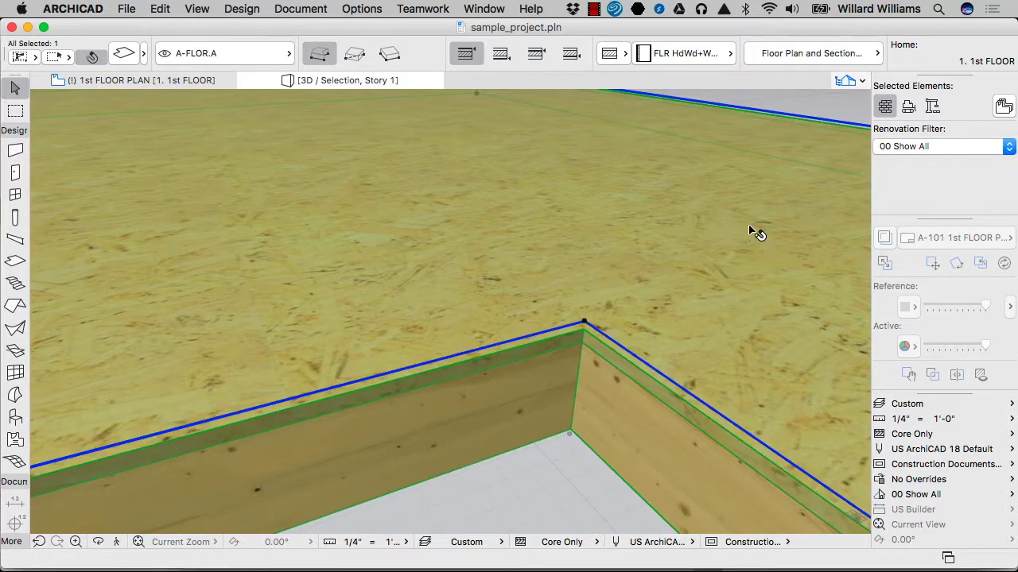
pyautogui.scroll(-2, 752, 247)
pyautogui.click(911, 434)
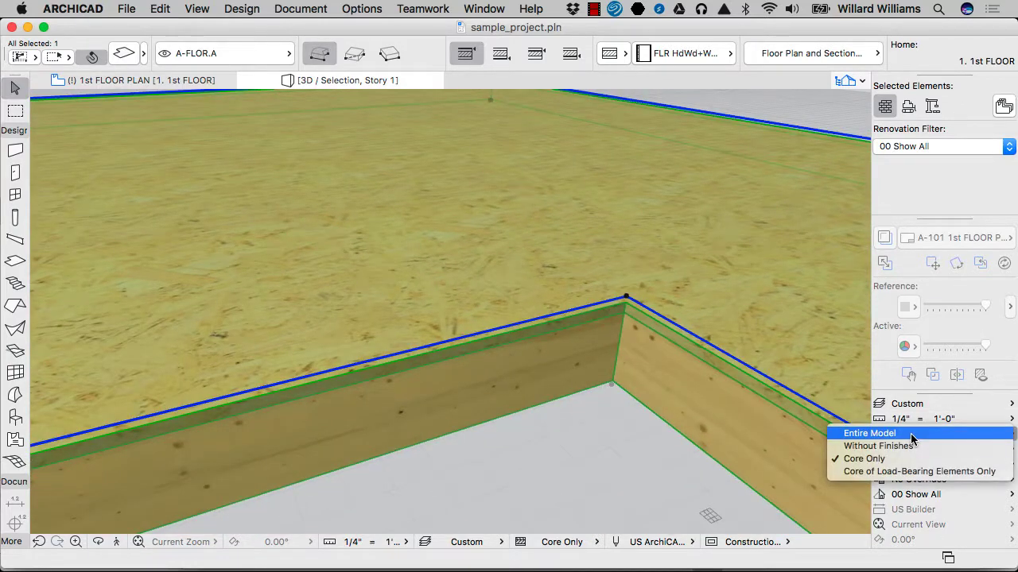
pyautogui.click(403, 165)
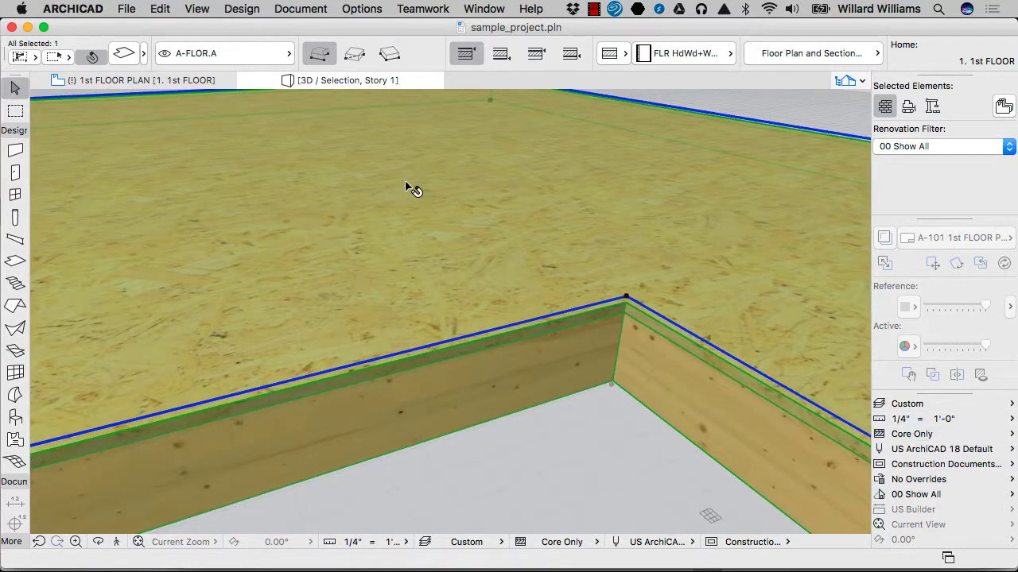
# Step: Change the Wood: OSB skin's type to Other in the slab's composite structure and apply it
pyautogui.press('alt')
pyautogui.keyDown('alt'); pyautogui.click(426, 218); pyautogui.keyUp('alt')
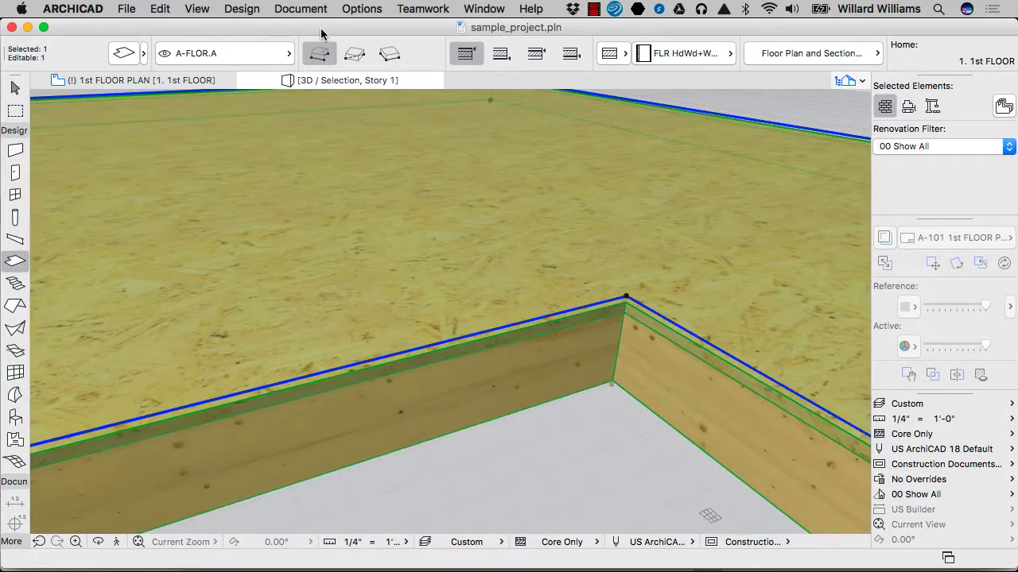
pyautogui.click(278, 6)
pyautogui.moveTo(352, 4)
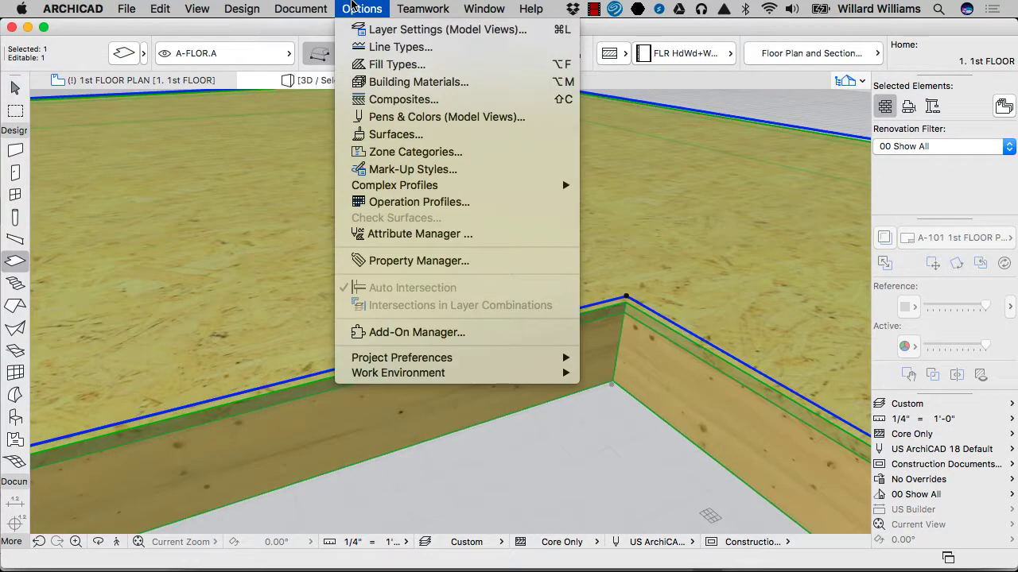
pyautogui.click(382, 100)
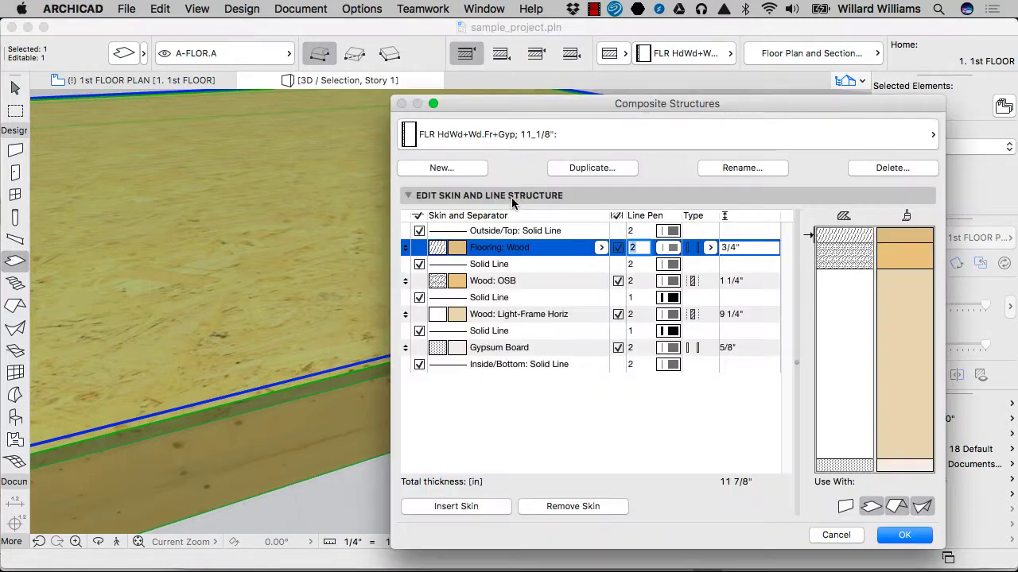
pyautogui.click(561, 283)
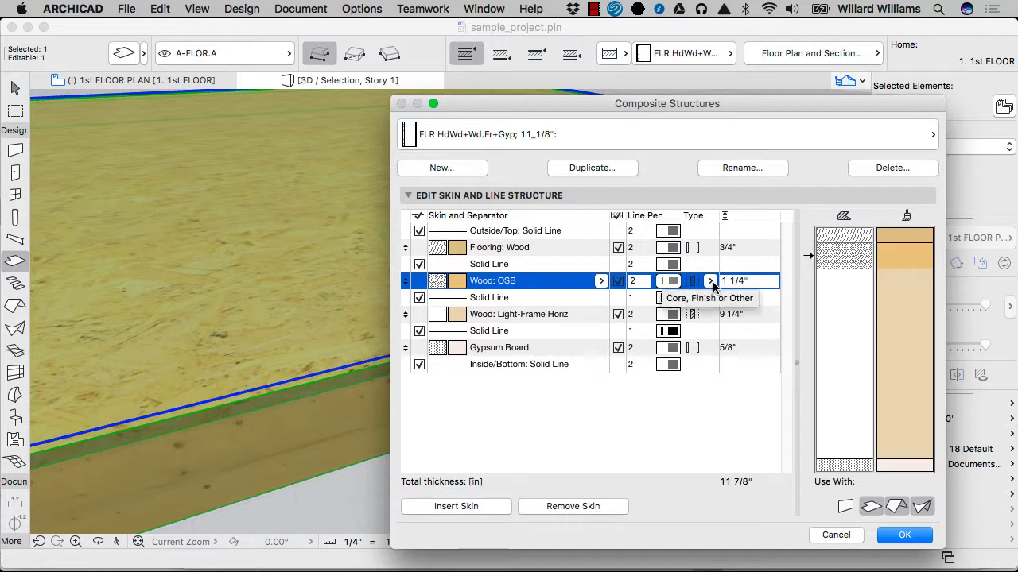
pyautogui.click(711, 282)
pyautogui.click(745, 310)
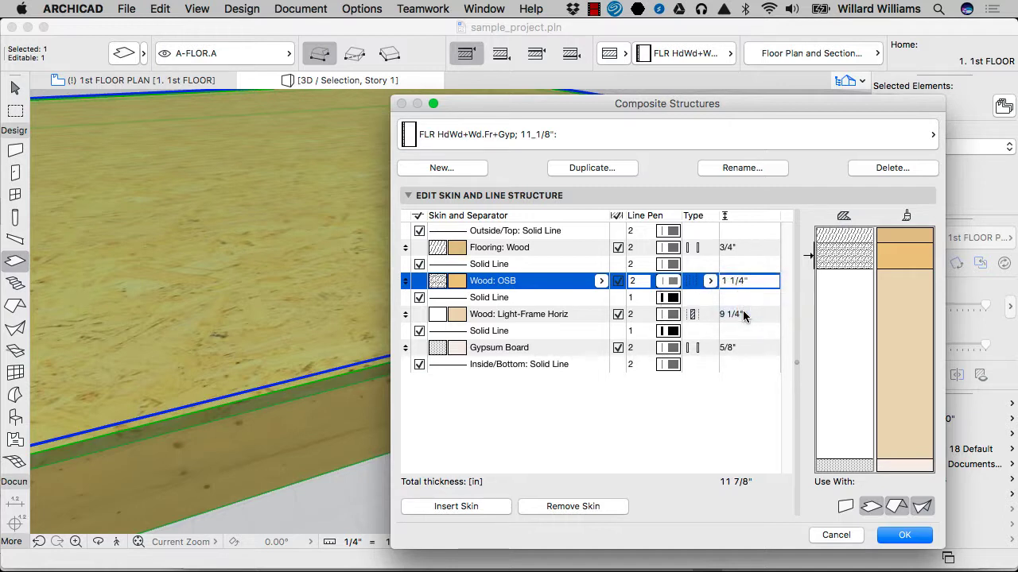
pyautogui.press('Return')
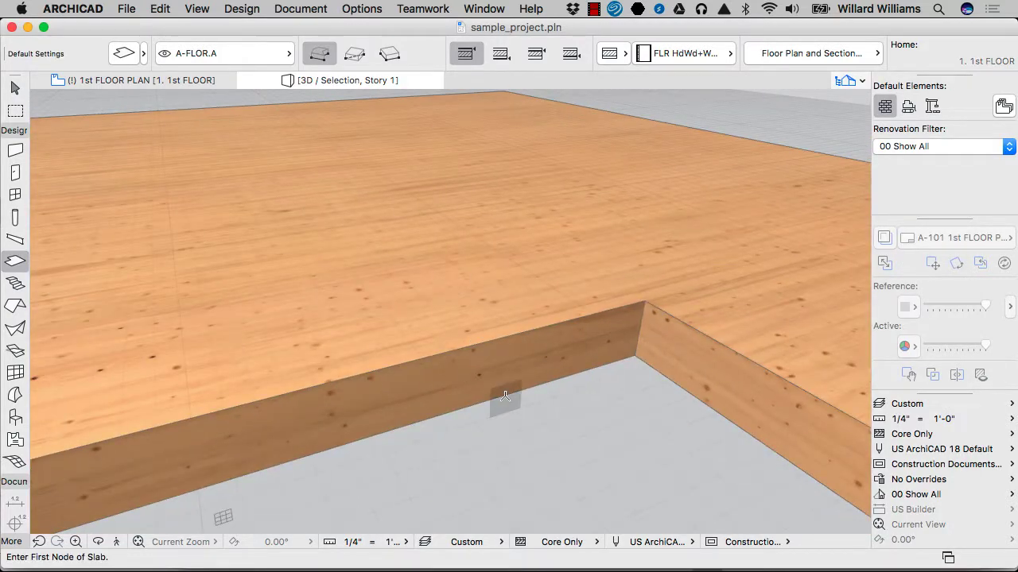
# Step: Set the Wood: OSB skin's type back to Core in the slab's composite structure and apply it
pyautogui.keyDown('shift'); pyautogui.click(495, 370); pyautogui.keyUp('shift')
pyautogui.click(355, 5)
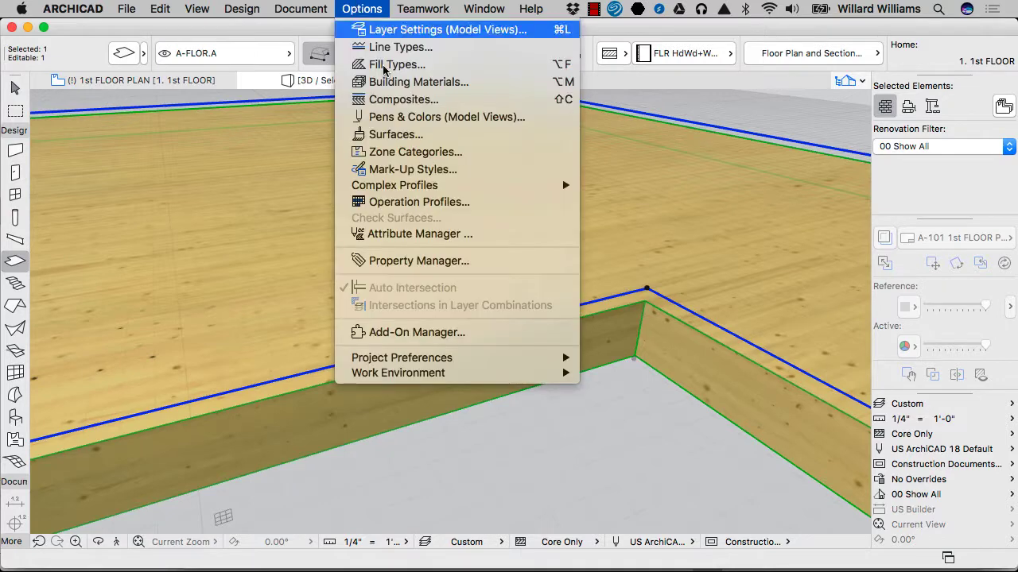
pyautogui.click(419, 103)
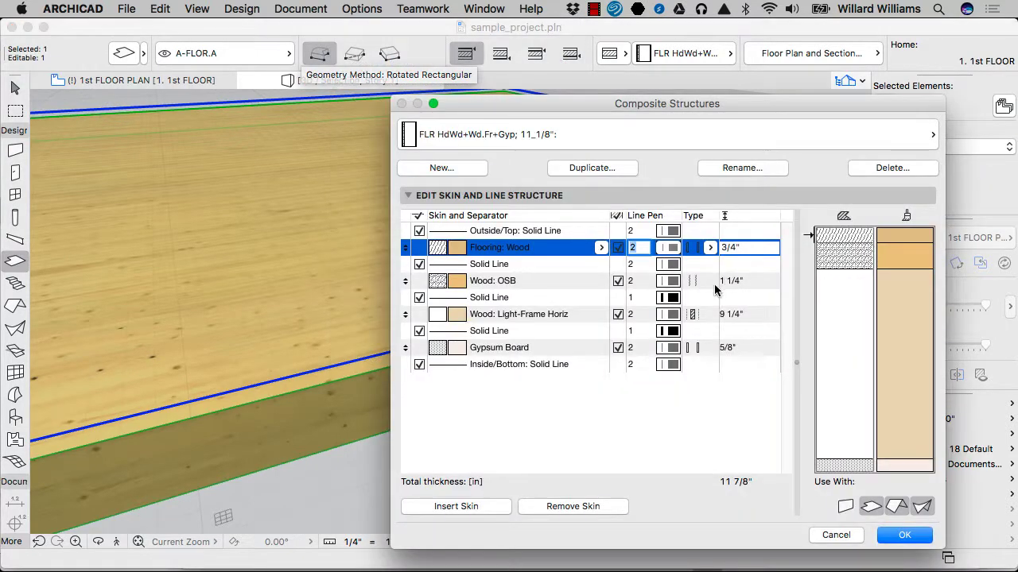
pyautogui.click(710, 280)
pyautogui.click(710, 281)
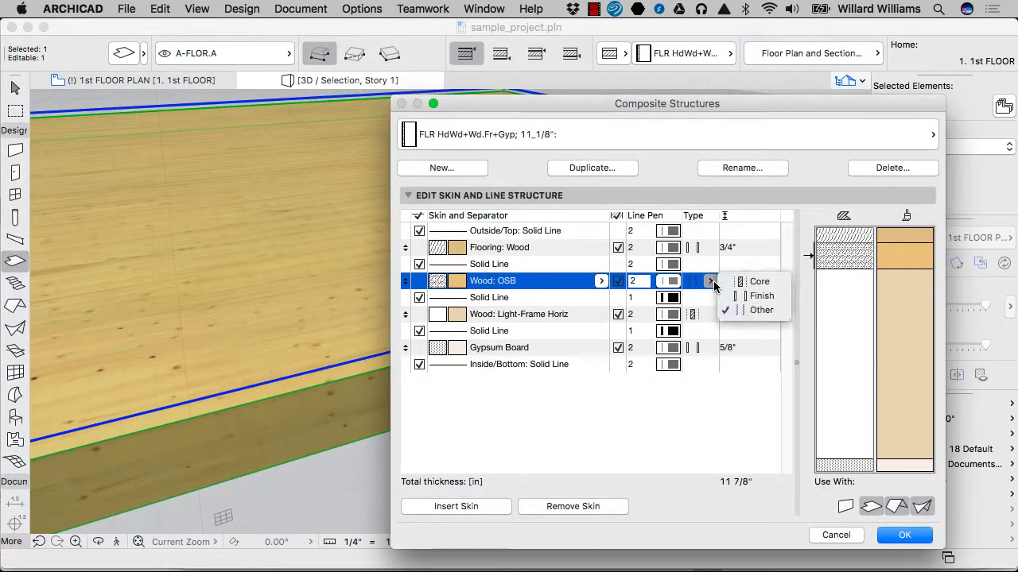
pyautogui.click(757, 282)
pyautogui.press('Return')
pyautogui.press('Escape')
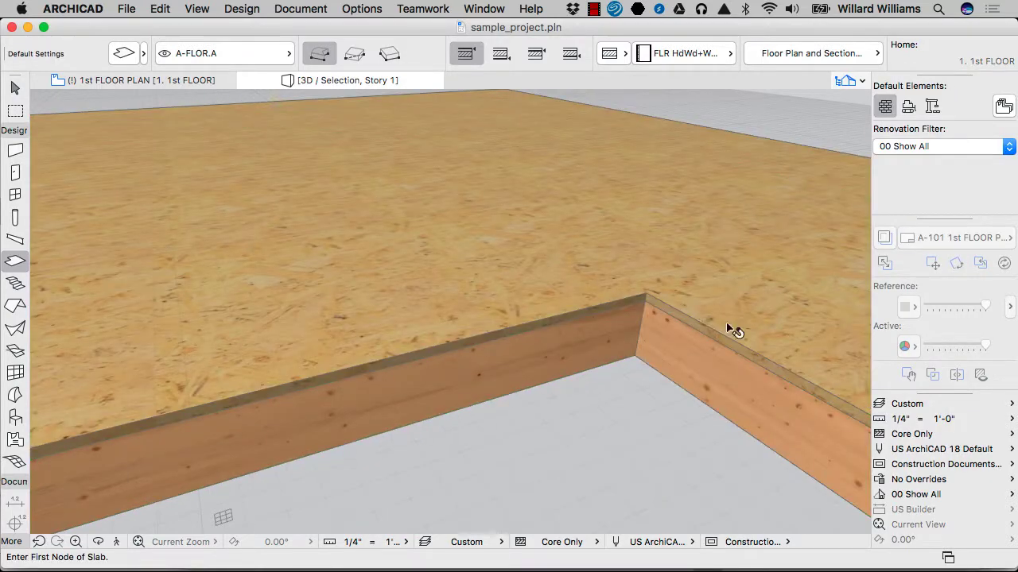
# Step: Clear the active tool and selection in 3D and return to the 1st floor plan
pyautogui.press('Escape')
pyautogui.scroll(-4, 722, 345)
pyautogui.press('F2')
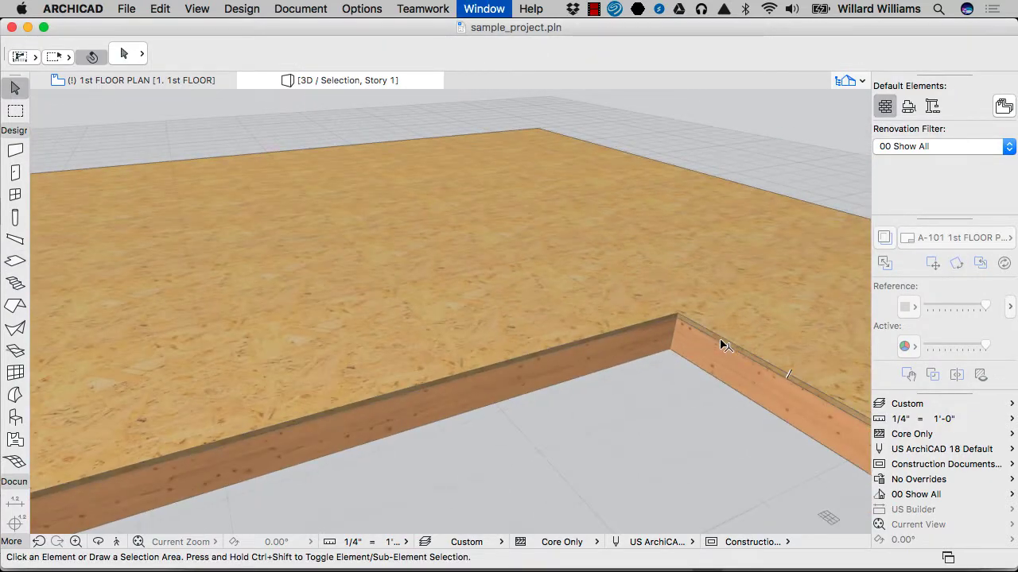
pyautogui.press('Escape')
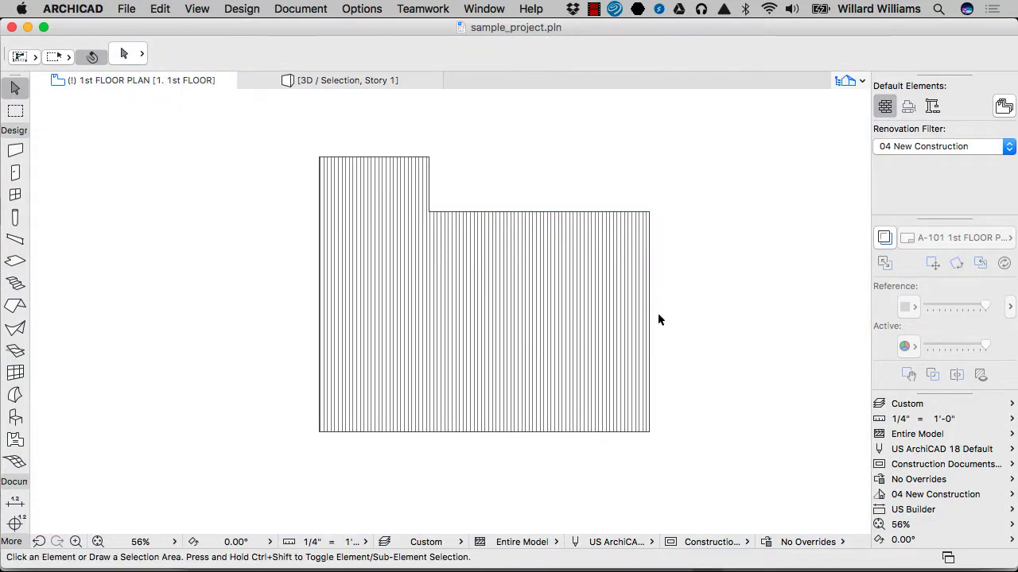
# Step: Draw a rectangular slab to the left of the L-shaped slab, with its fill orientation vector pointing straight up
pyautogui.click(588, 312)
pyautogui.press('Escape')
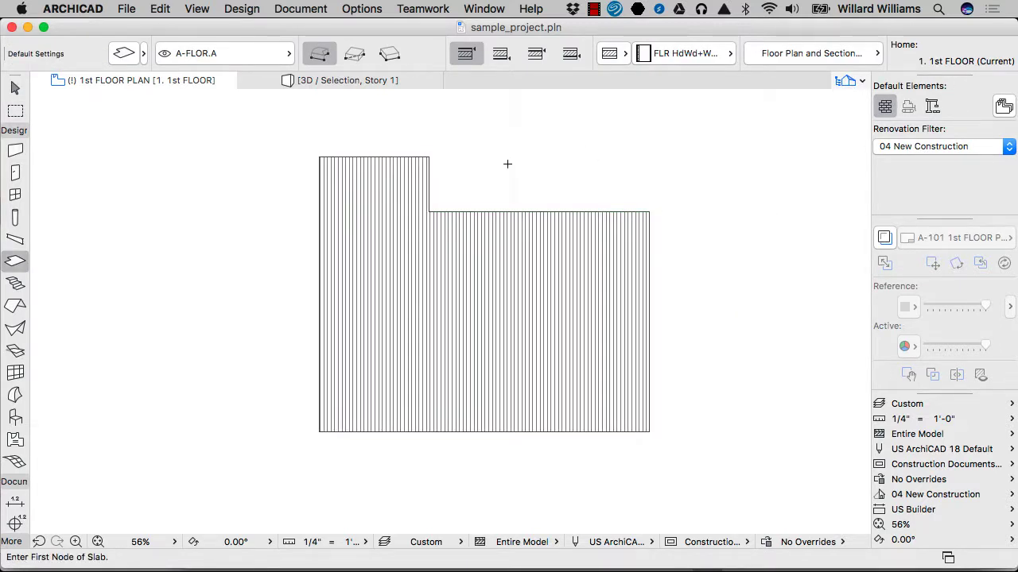
pyautogui.click(361, 59)
pyautogui.scroll(-5, 667, 216)
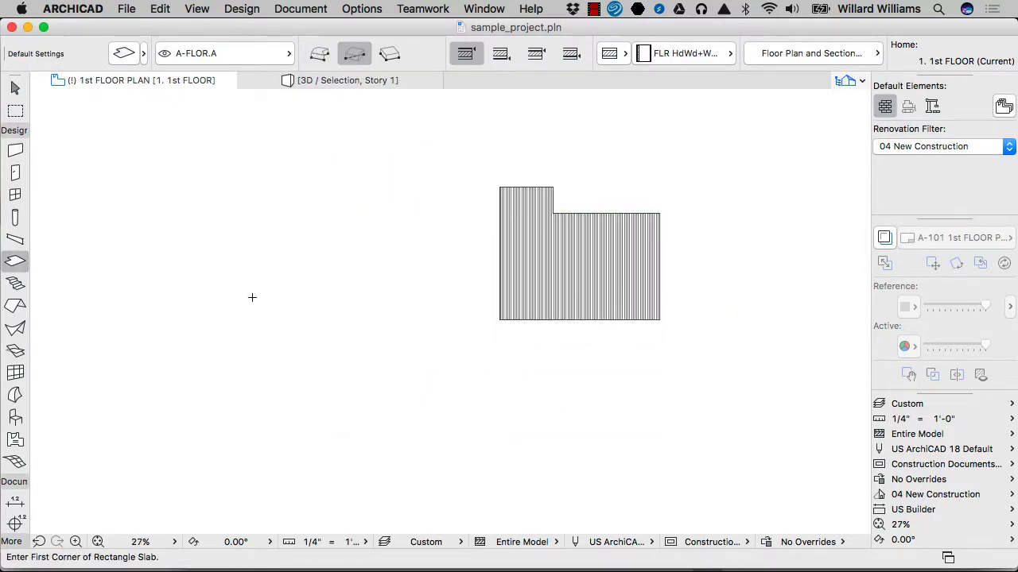
pyautogui.click(407, 188)
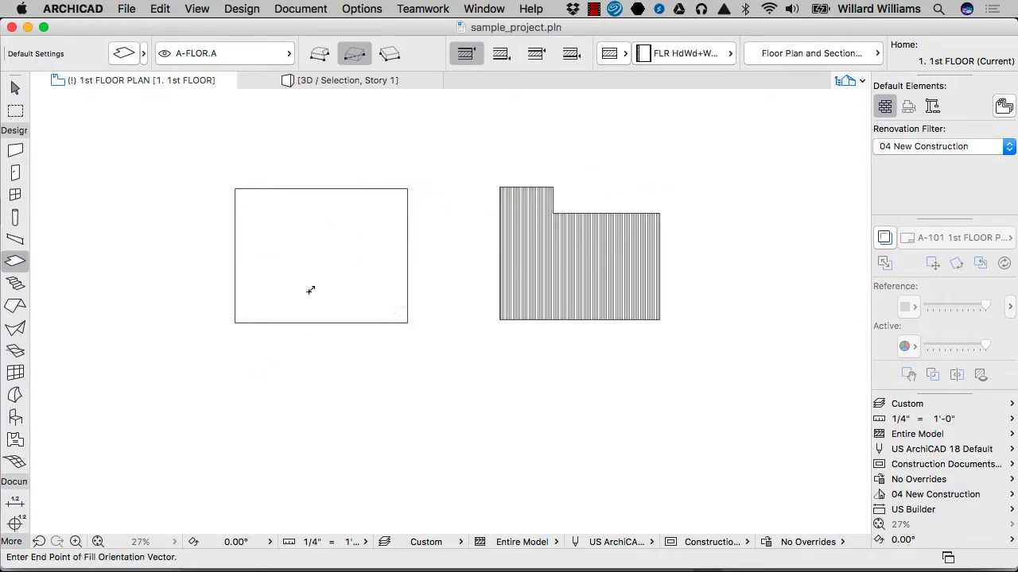
pyautogui.click(310, 193)
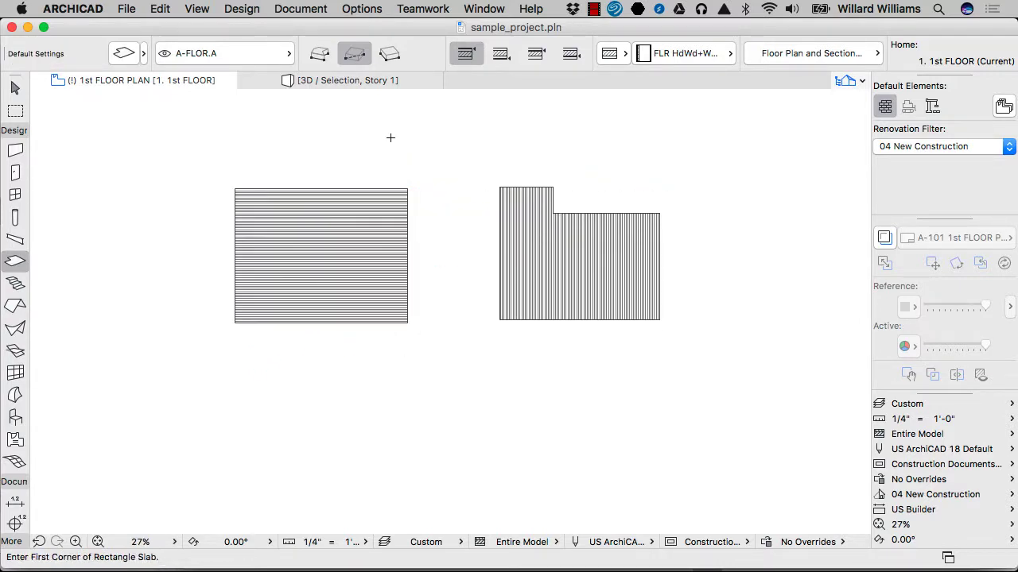
# Step: Draw a rotated-rectangle slab to the right of the L-shaped slab, with a vertical baseline about 36'-7" long and a diagonal fill orientation
pyautogui.click(392, 57)
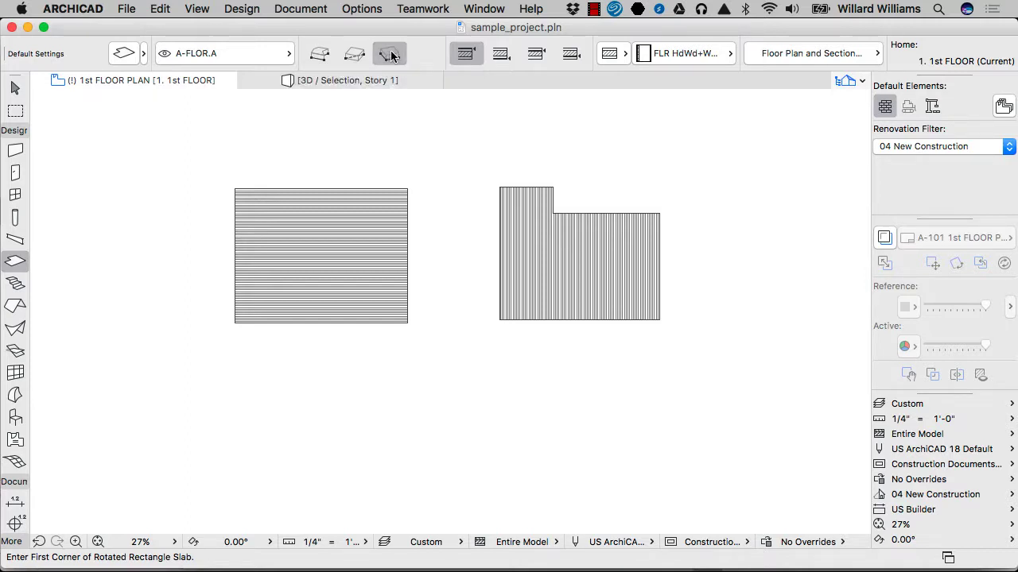
pyautogui.click(713, 140)
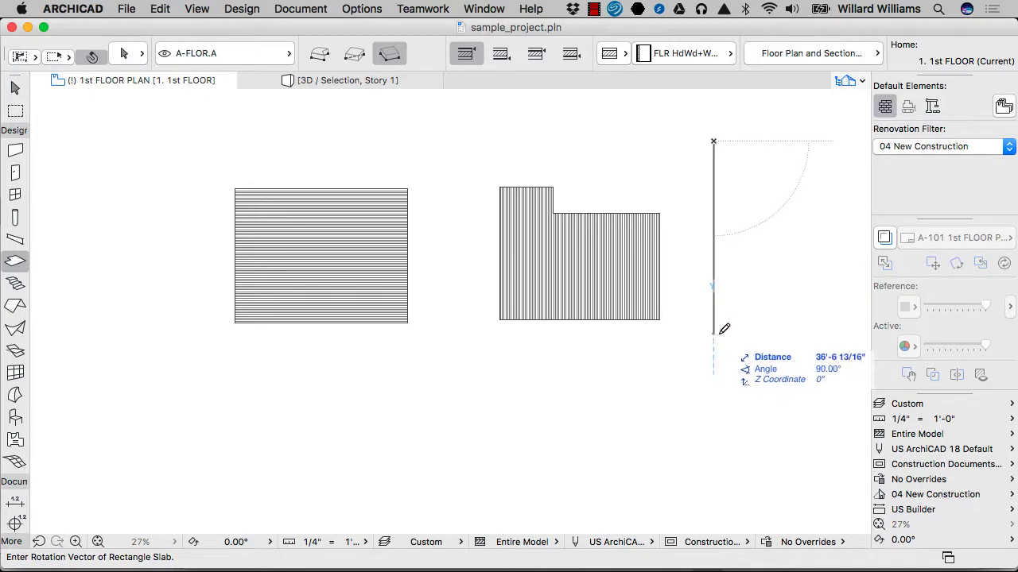
pyautogui.click(713, 333)
pyautogui.scroll(-3, 718, 313)
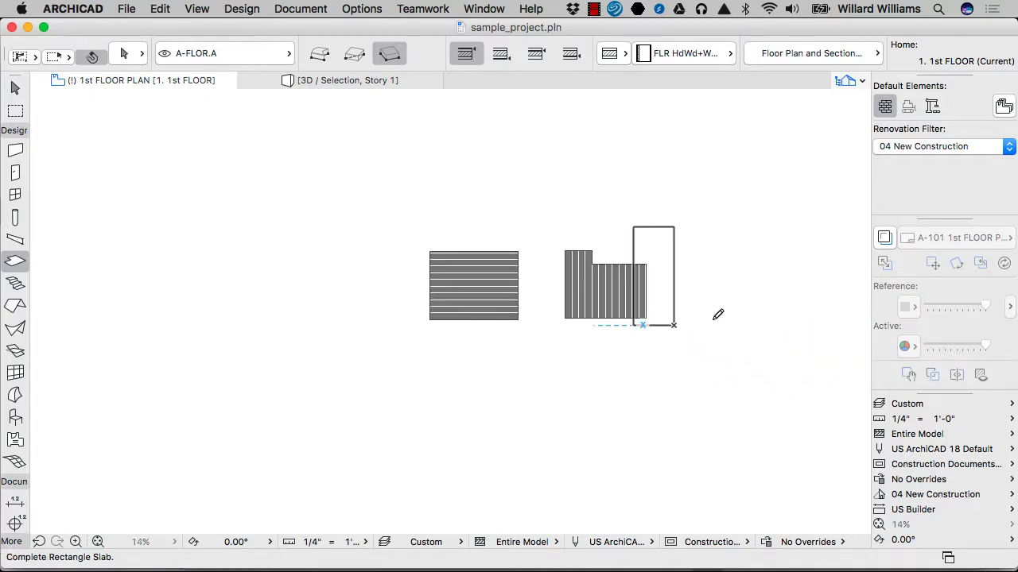
pyautogui.click(791, 313)
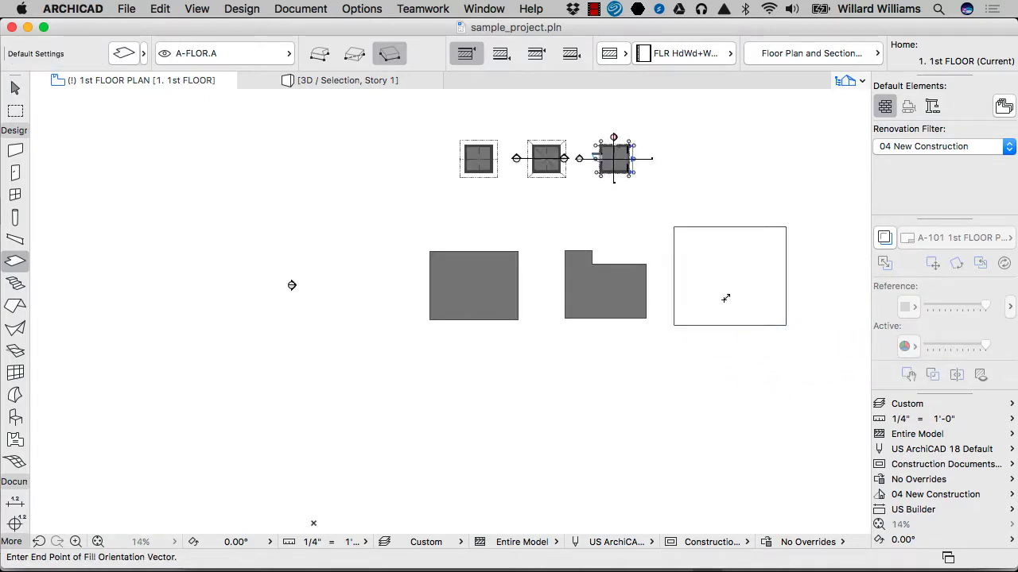
pyautogui.click(763, 290)
# Step: Compare the fill directions of the three slabs, select all three to check their orientation vectors, and clear the selection
pyautogui.scroll(2, 717, 295)
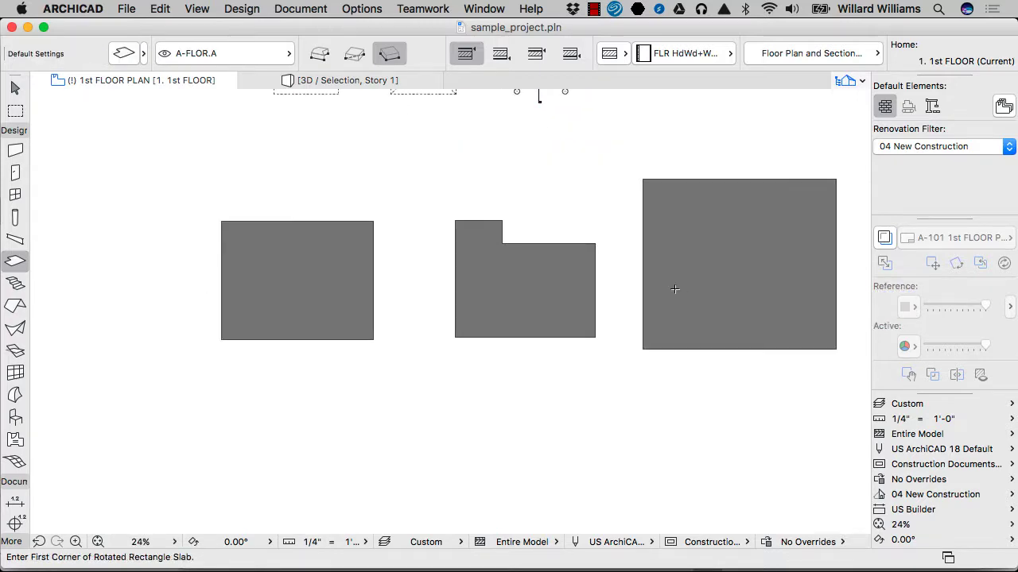
pyautogui.scroll(3, 674, 289)
pyautogui.scroll(-1, 795, 291)
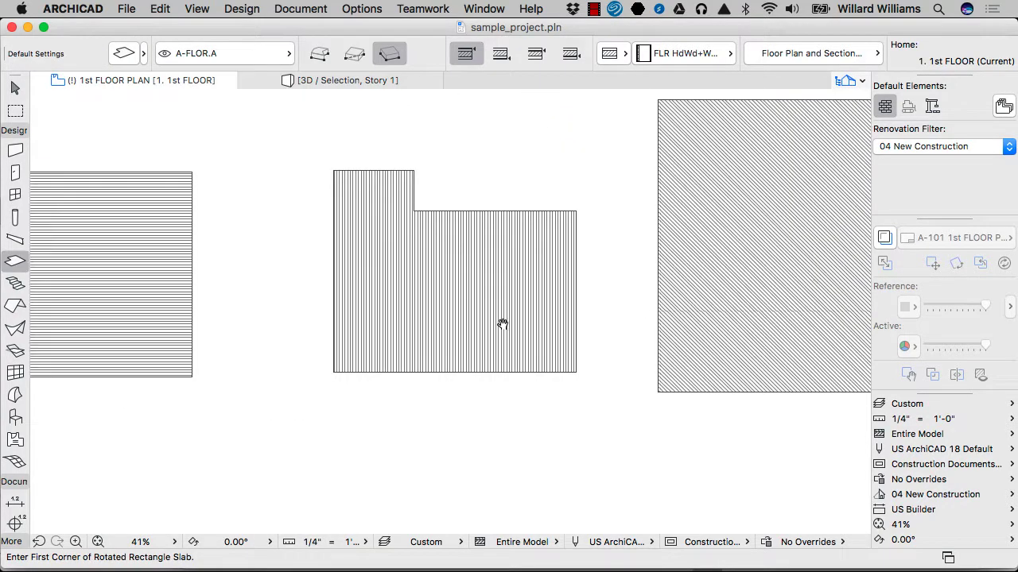
pyautogui.moveTo(502, 324); pyautogui.dragTo(737, 330, button='middle')
pyautogui.scroll(-2, 377, 324)
pyautogui.press('Escape')
pyautogui.moveTo(714, 408); pyautogui.dragTo(382, 308)
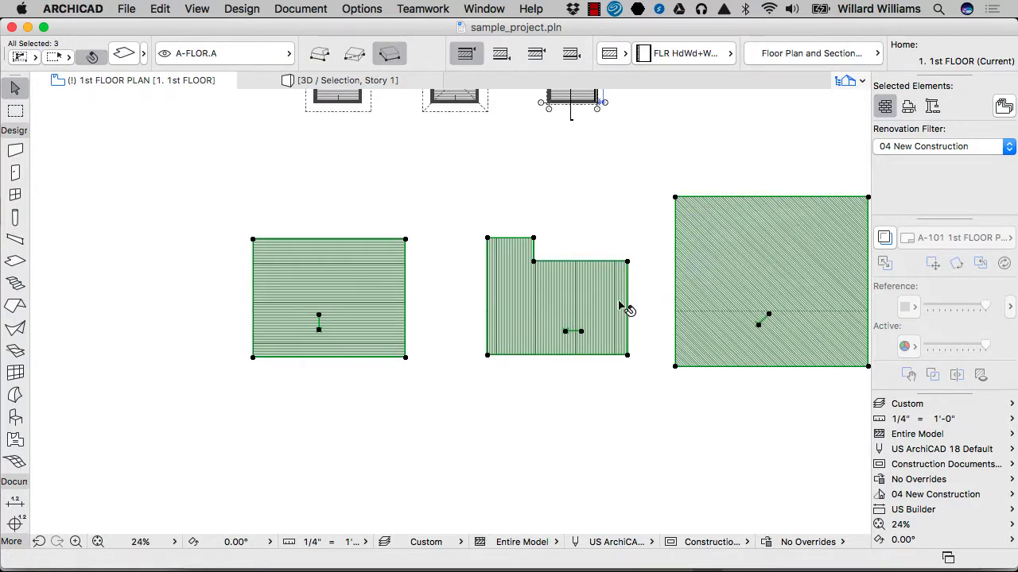
pyautogui.press('Escape')
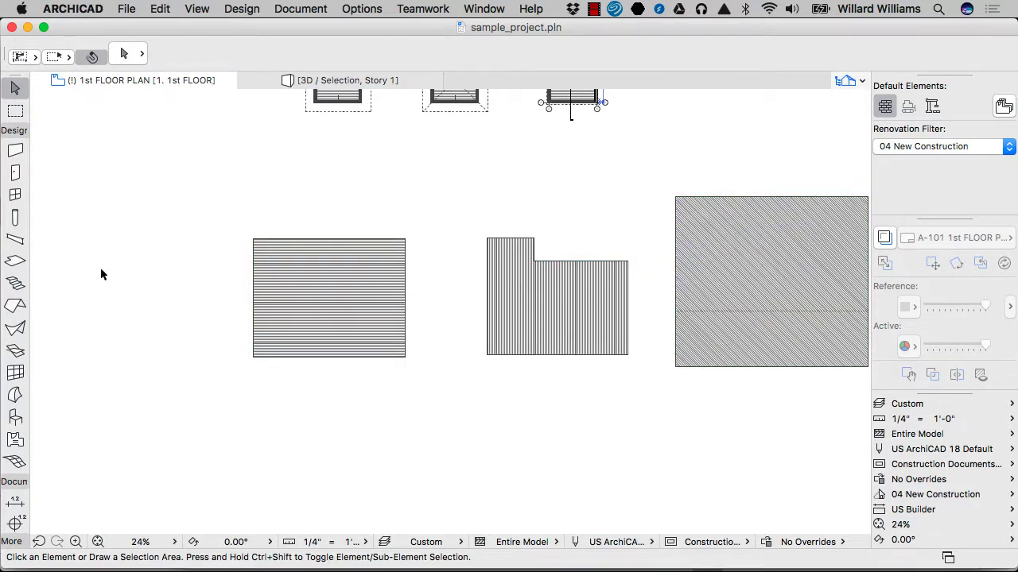
# Step: Start a polyline below the slabs and show its hidden layer, A-NPLT
pyautogui.press('p')
pyautogui.scroll(-3, 544, 135)
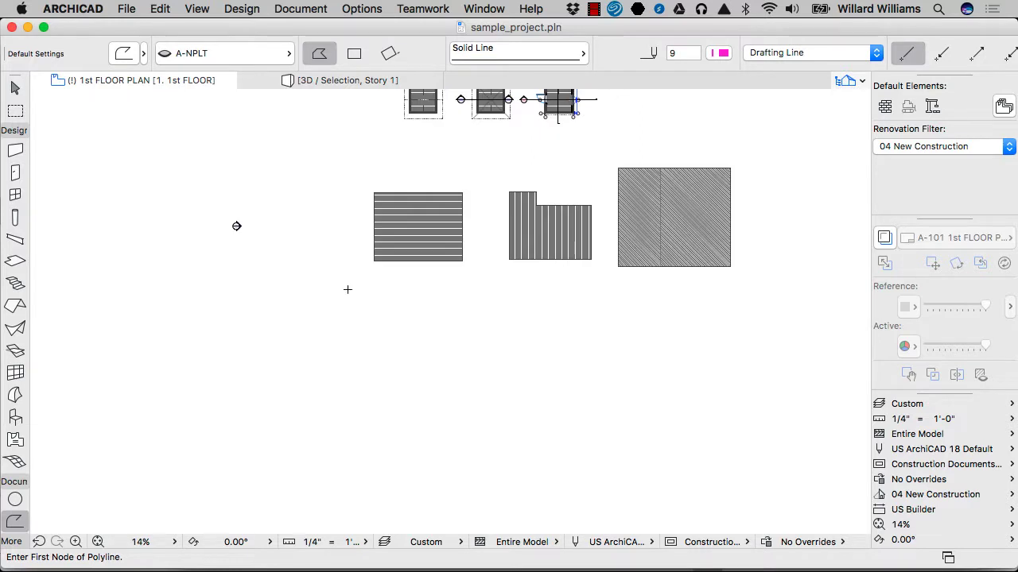
pyautogui.scroll(2, 358, 334)
pyautogui.click(355, 457)
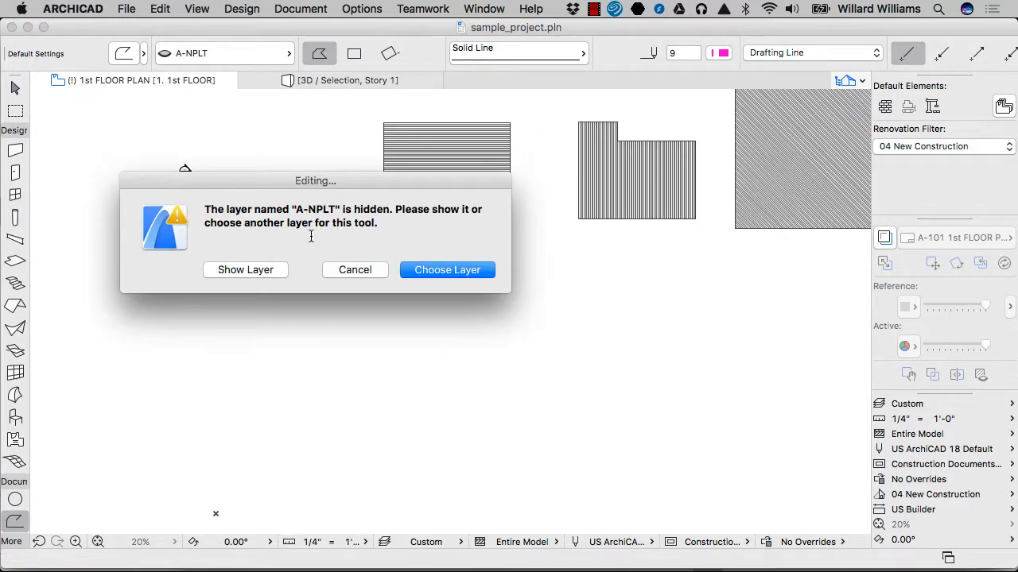
pyautogui.click(264, 270)
# Step: Draw a closed U-shaped polyline about 144' wide below the three slabs, with a rectangular notch in its upper side
pyautogui.click(362, 318)
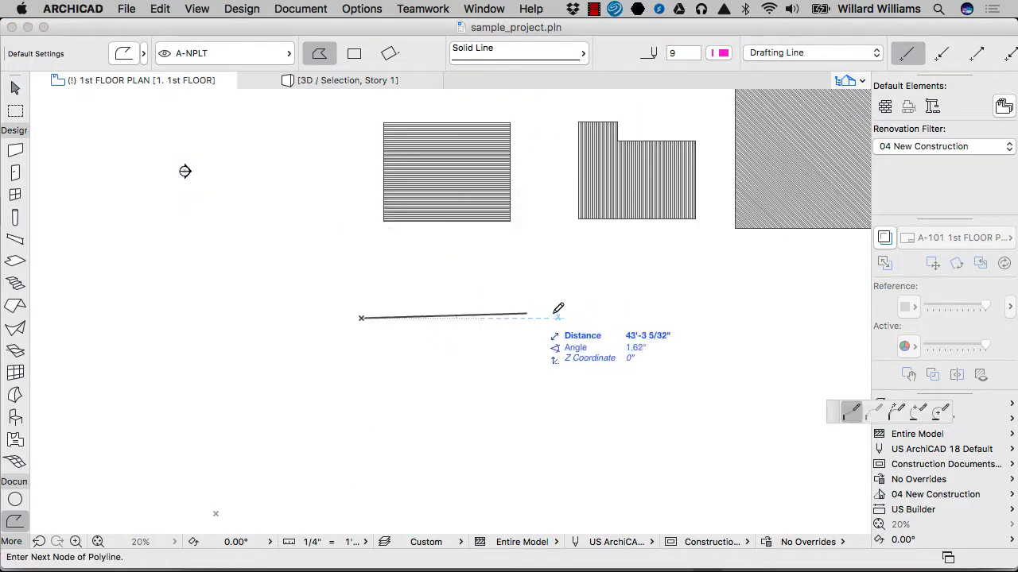
pyautogui.click(509, 318)
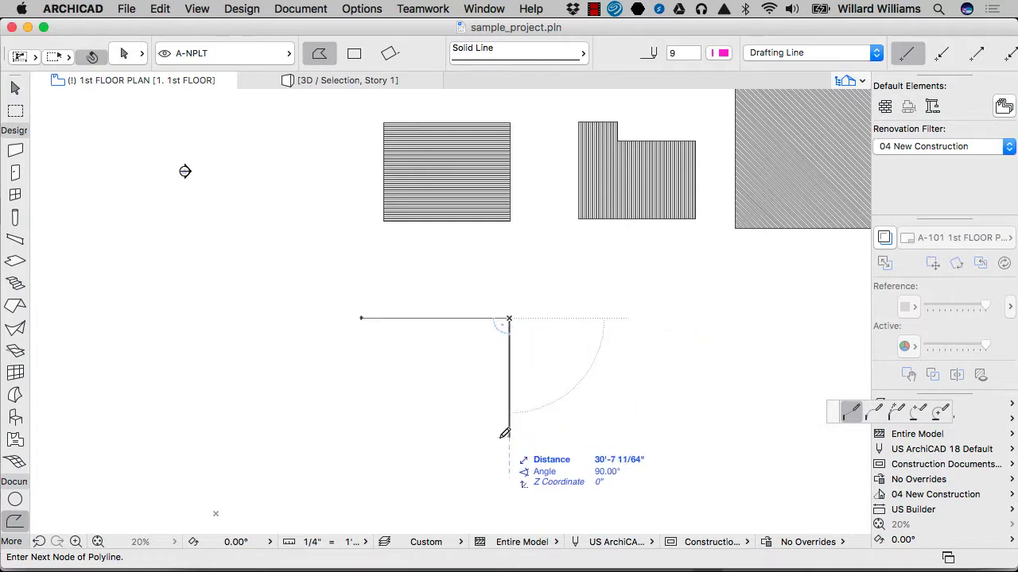
pyautogui.click(509, 439)
pyautogui.scroll(-2, 504, 396)
pyautogui.click(680, 439)
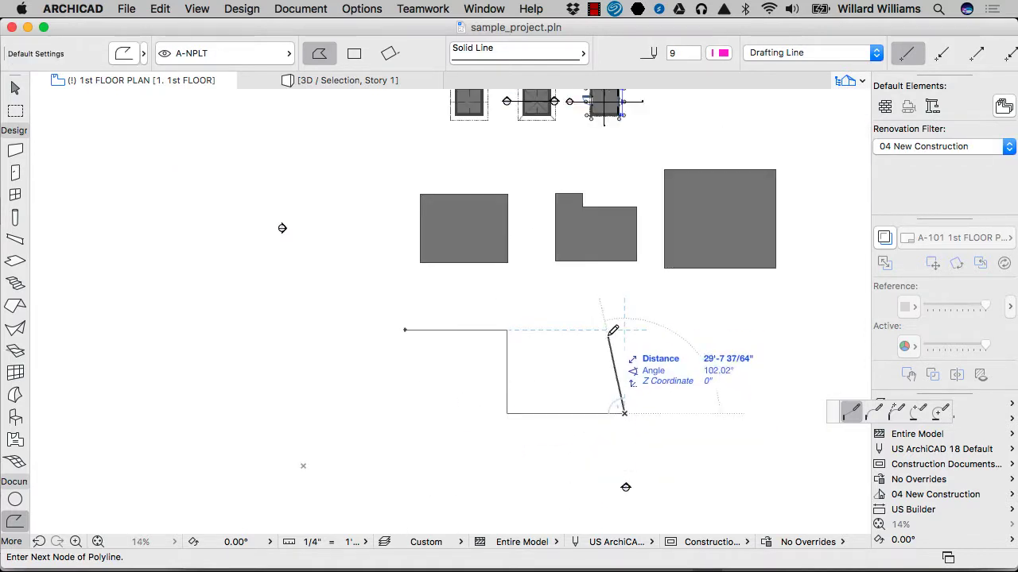
pyautogui.click(624, 329)
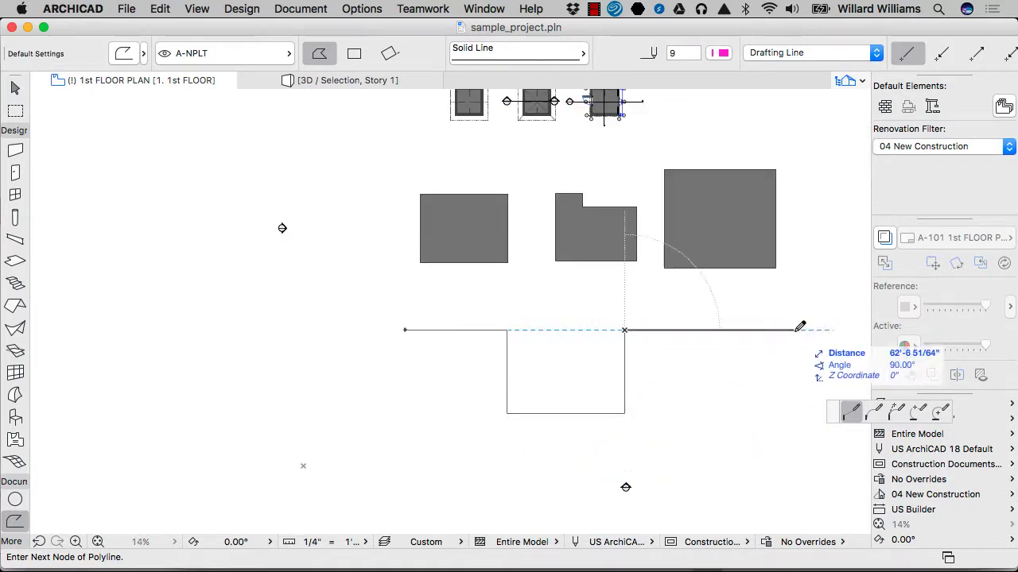
pyautogui.click(797, 331)
pyautogui.click(797, 489)
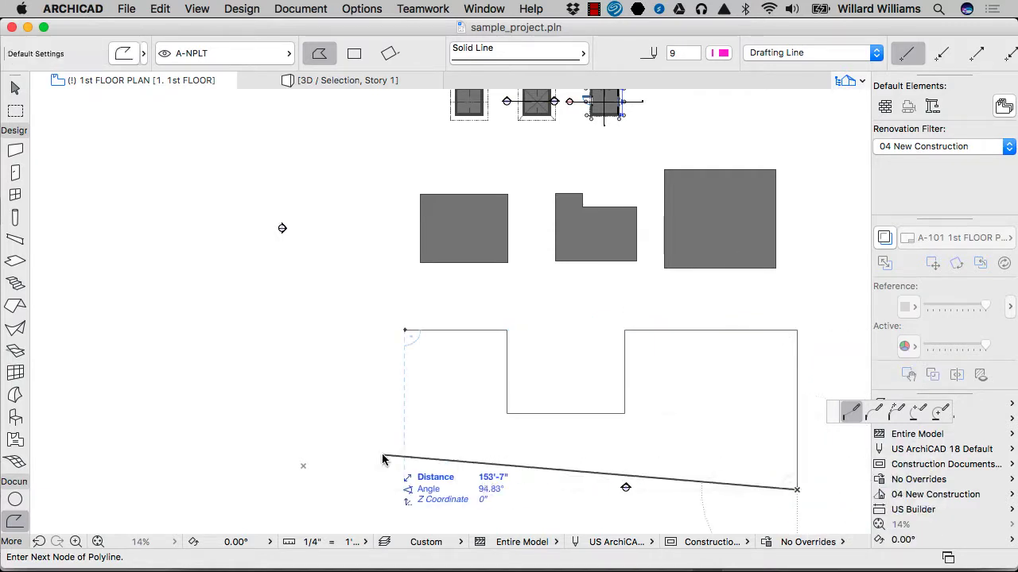
pyautogui.click(404, 489)
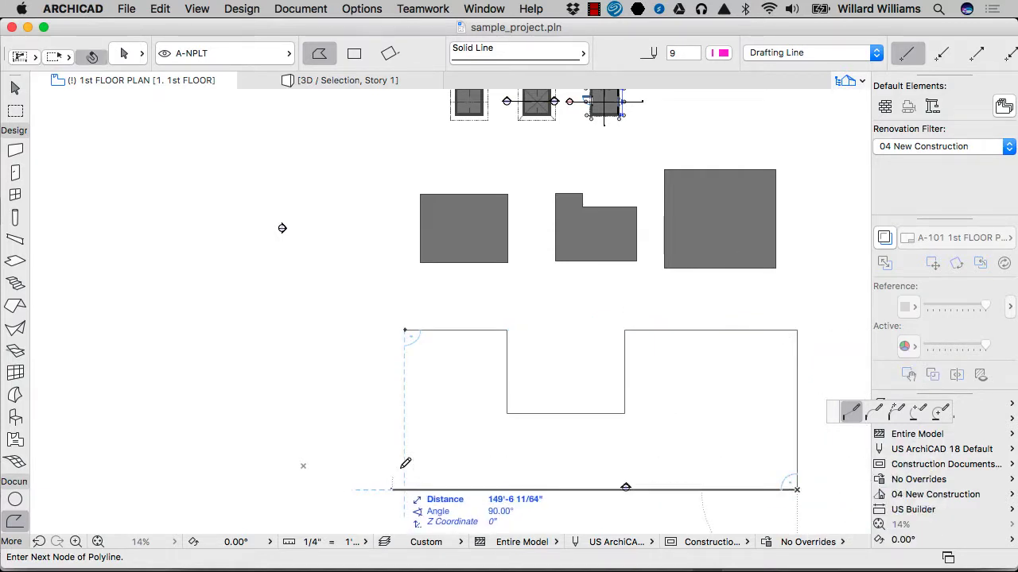
pyautogui.click(406, 330)
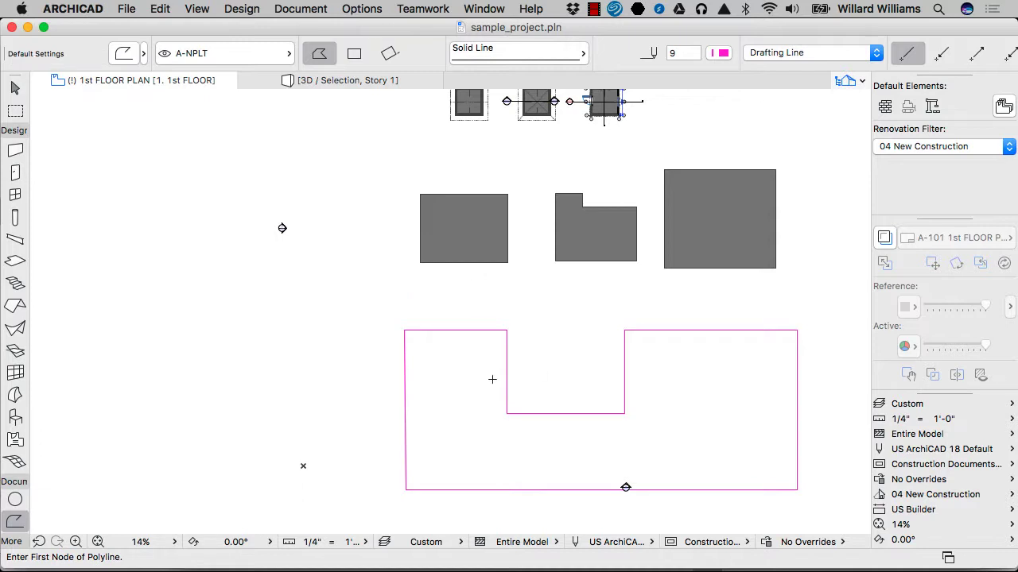
# Step: Leave the Polyline tool, select the U-shaped outline to check that it is one element, and clear the selection
pyautogui.press('Escape')
pyautogui.click(507, 338)
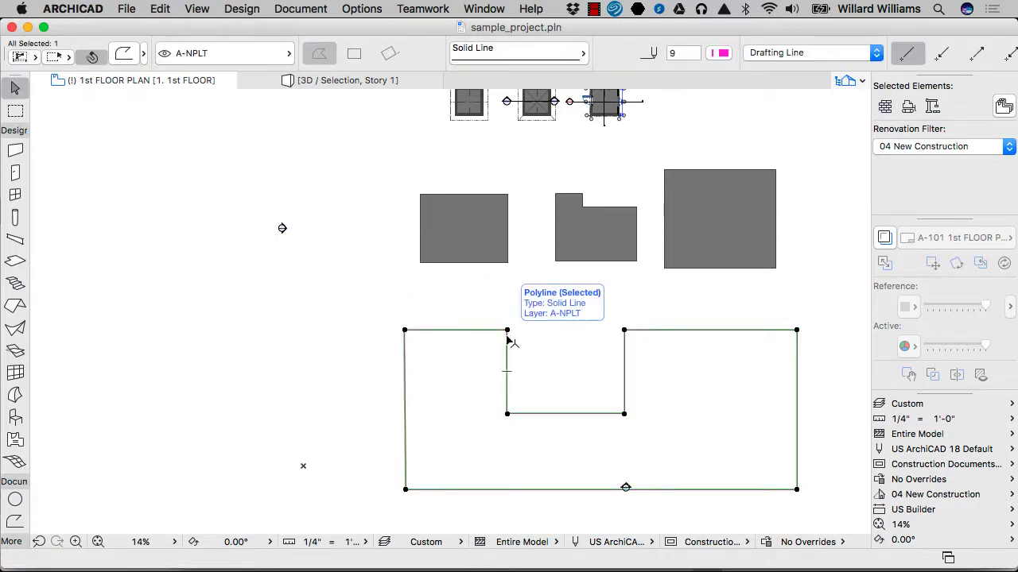
pyautogui.click(79, 229)
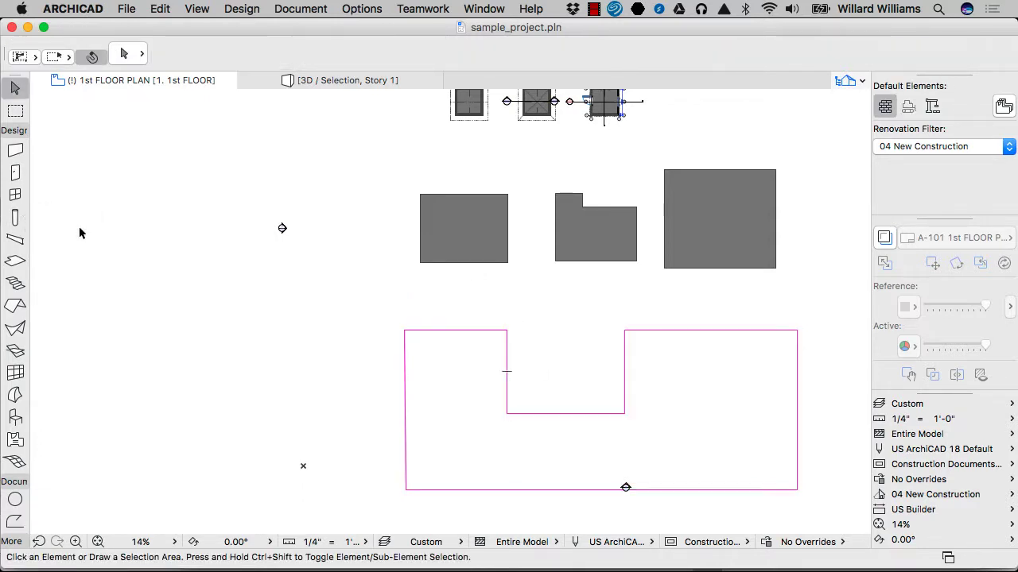
# Step: Create a slab from the polyline with the Magic Wand, using the FLR Conc.4"+4"gravel; 8" composite and a vertical fill orientation vector
pyautogui.click(15, 261)
pyautogui.click(698, 52)
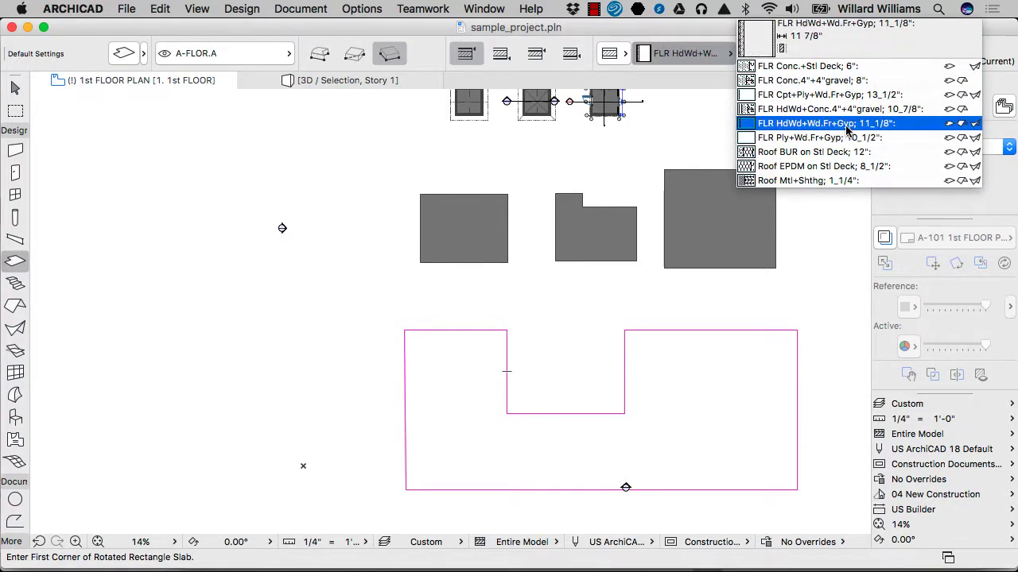
pyautogui.click(827, 80)
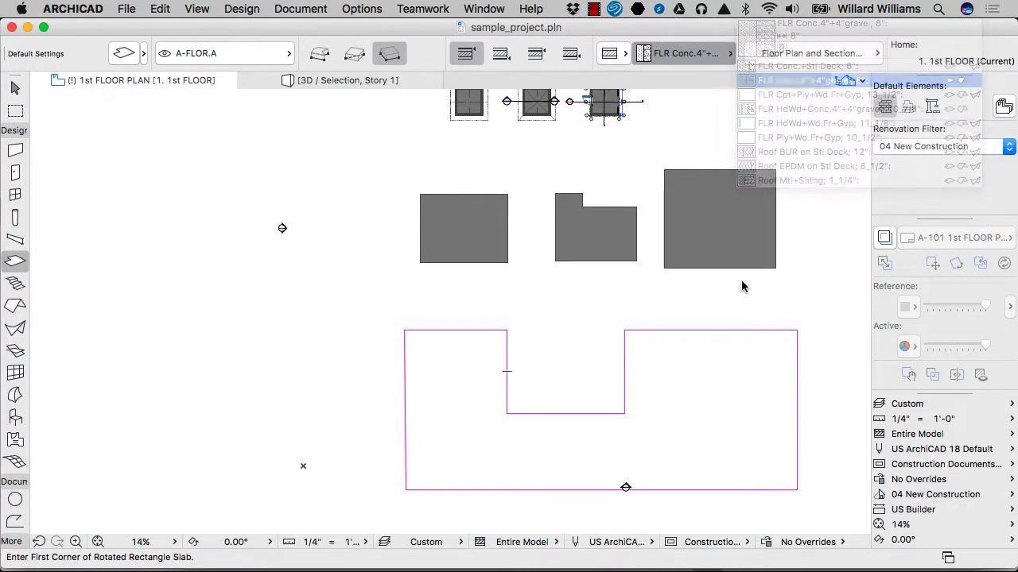
pyautogui.click(626, 360)
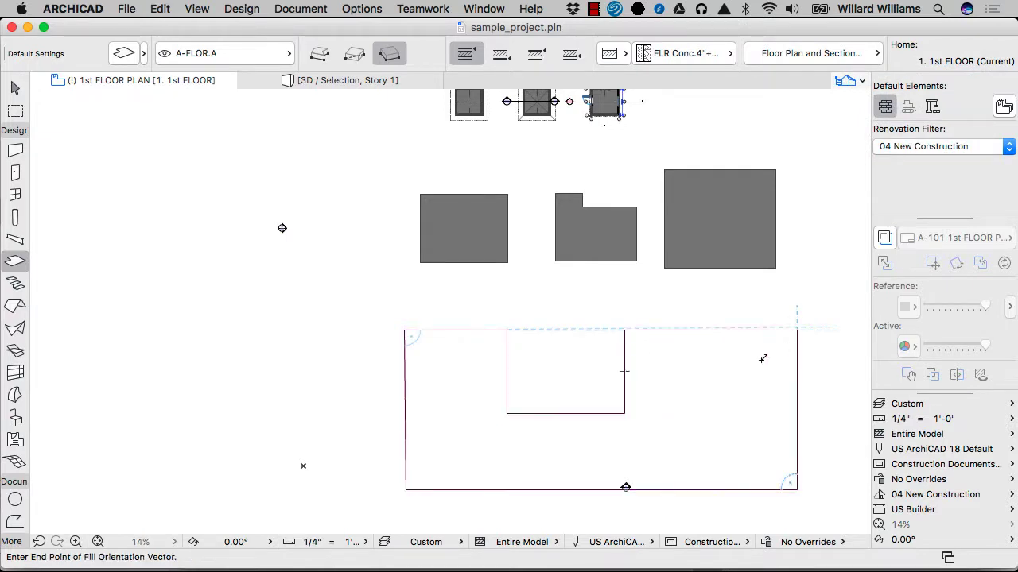
pyautogui.click(654, 363)
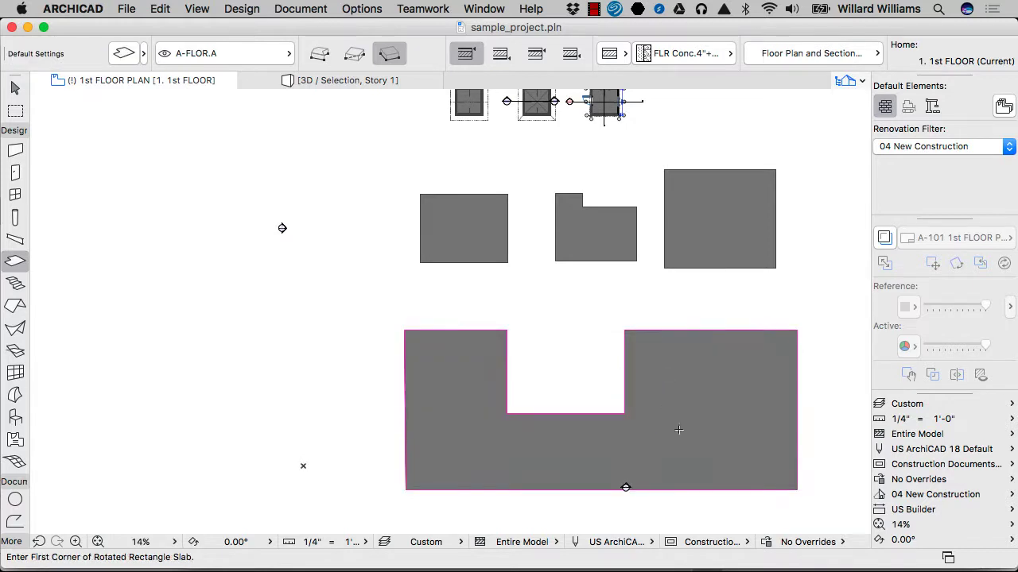
# Step: Select the new U-shaped slab and move it off the polyline to the open area on its left
pyautogui.scroll(1, 618, 460)
pyautogui.scroll(3, 616, 454)
pyautogui.scroll(4, 655, 368)
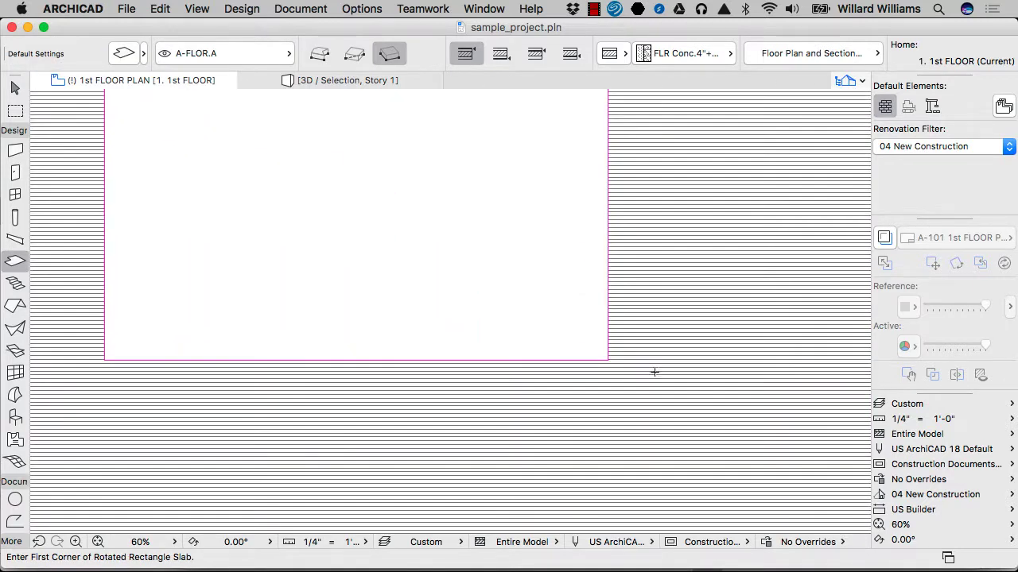
pyautogui.press('Escape')
pyautogui.click(650, 371)
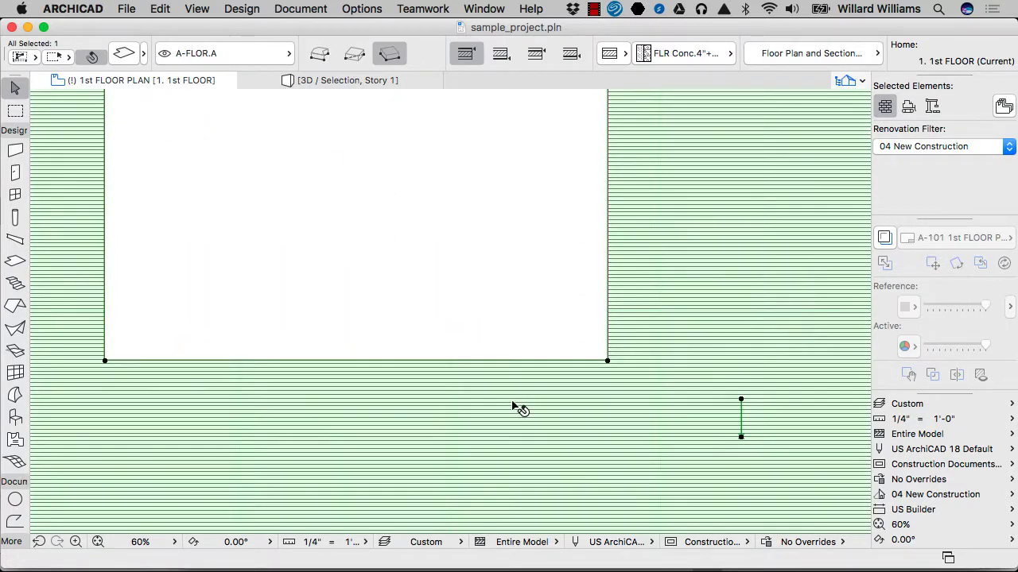
pyautogui.moveTo(515, 408); pyautogui.dragTo(515, 391)
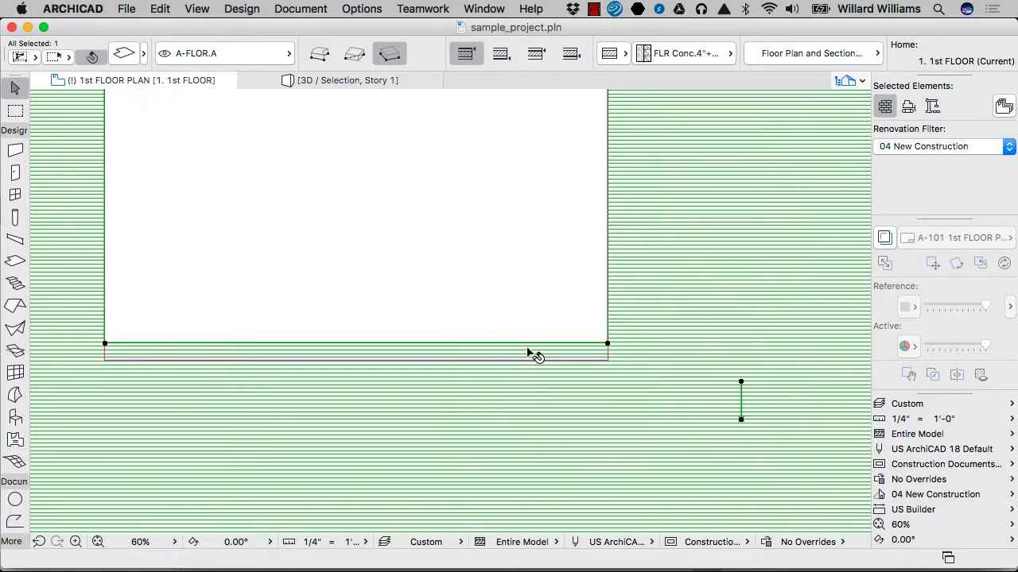
pyautogui.scroll(-3, 568, 268)
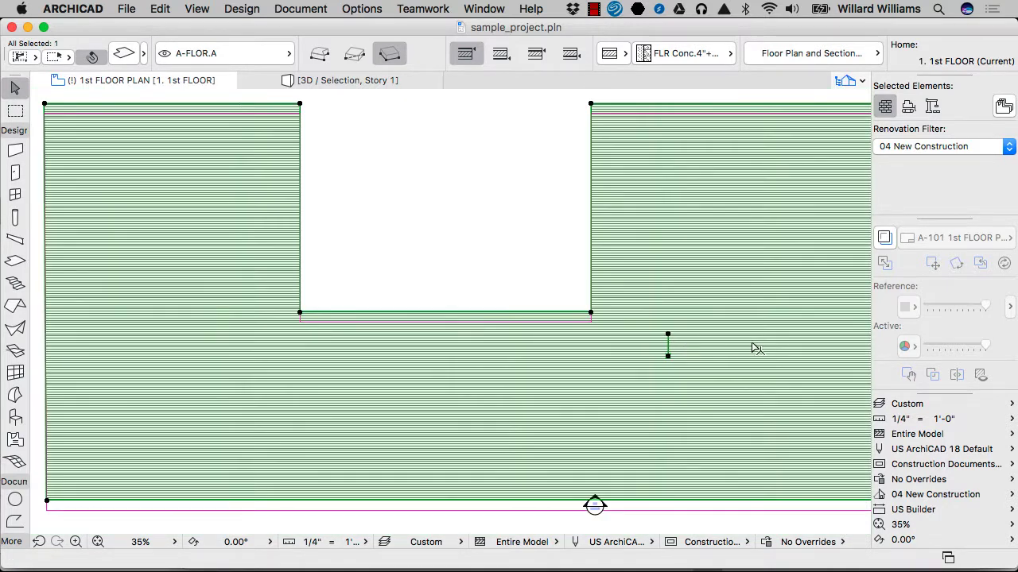
pyautogui.moveTo(754, 344); pyautogui.dragTo(696, 344)
pyautogui.scroll(-4, 709, 227)
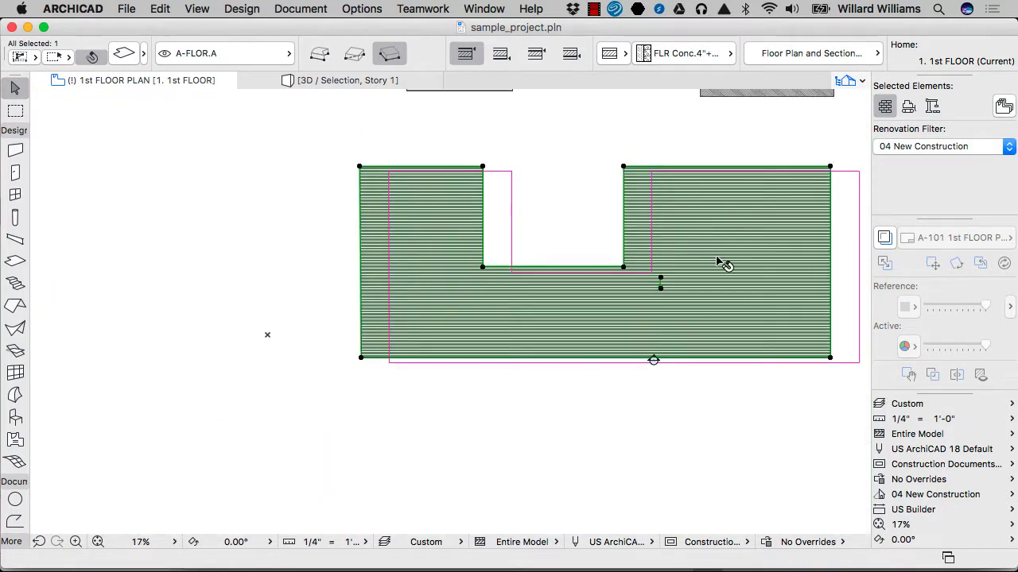
pyautogui.moveTo(724, 268); pyautogui.dragTo(233, 264)
pyautogui.moveTo(278, 228); pyautogui.dragTo(506, 261, button='middle')
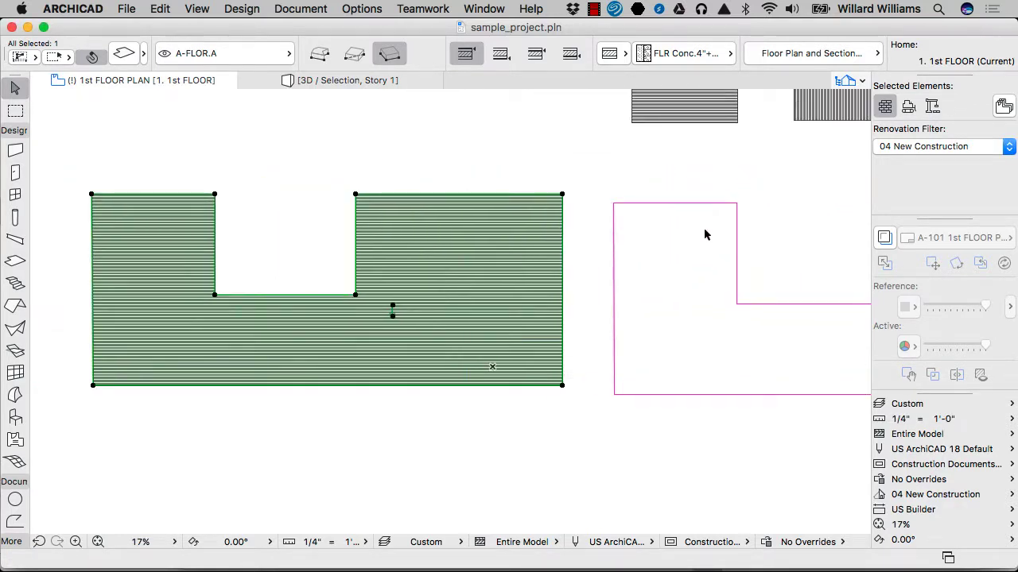
# Step: Drag the slab straight down from its lower right corner to align its bottom edge with the polyline's, and deselect it
pyautogui.press('super+d')
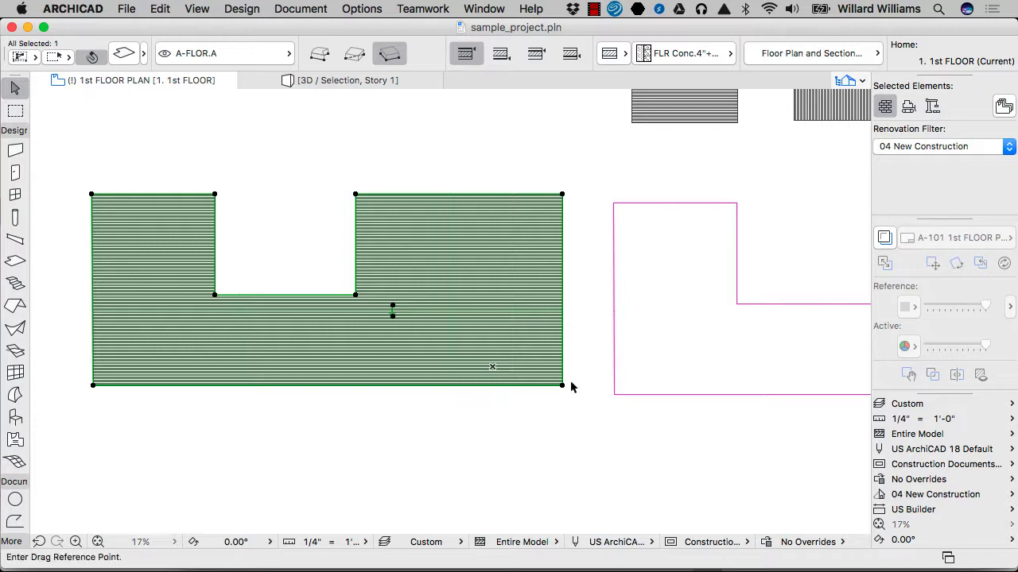
pyautogui.click(562, 385)
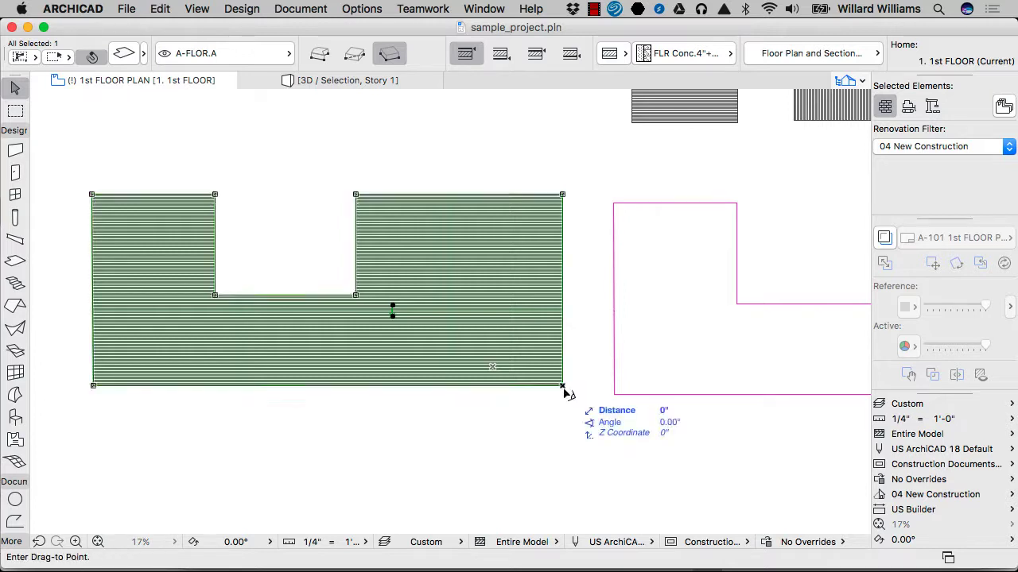
pyautogui.click(614, 396)
pyautogui.press('Escape')
# Step: Trace exterior walls with the Magic Wand around the U-shaped polyline and around the U-shaped slab
pyautogui.click(16, 151)
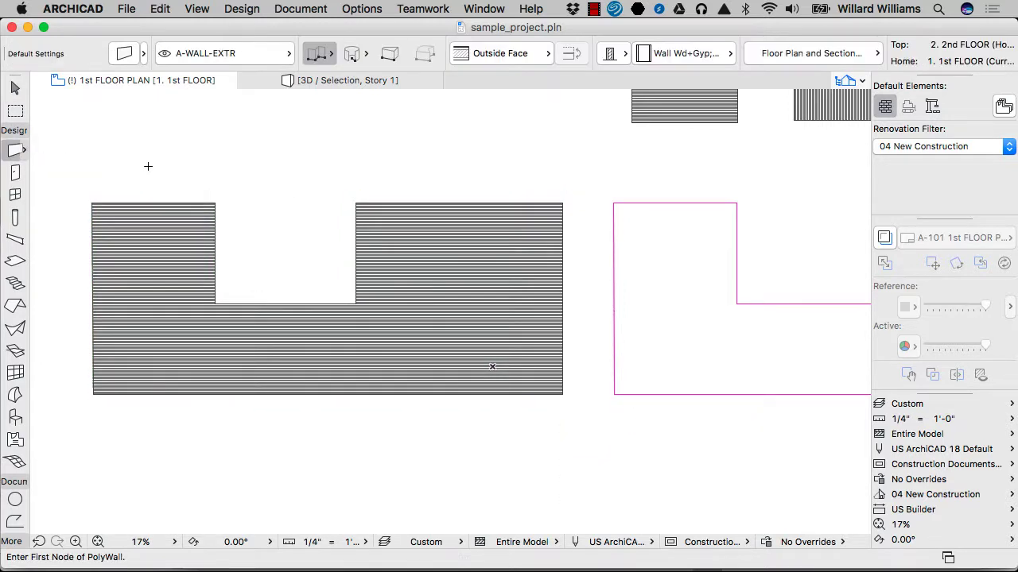
pyautogui.click(621, 206)
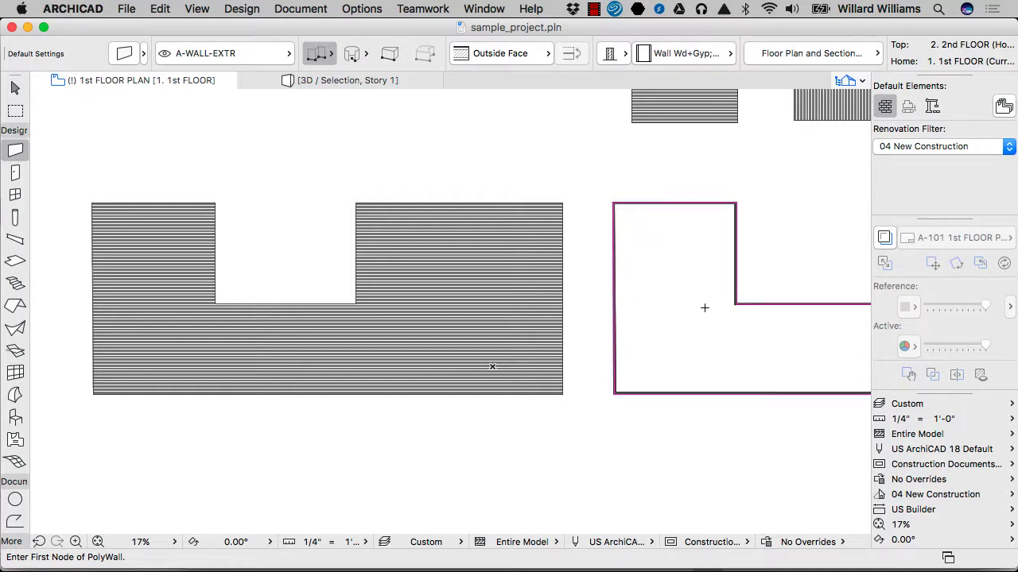
pyautogui.click(476, 202)
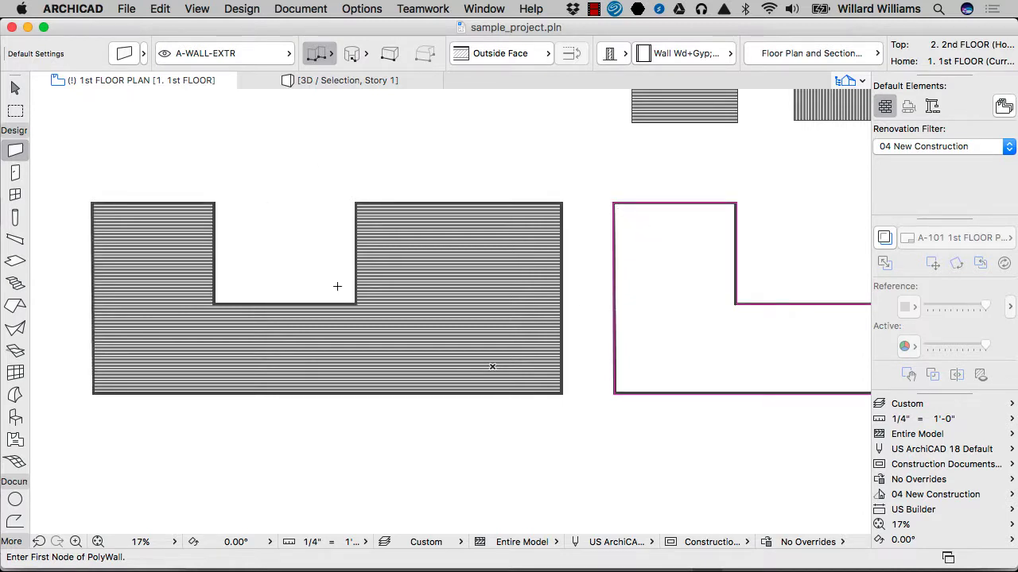
pyautogui.press('Escape')
# Step: Draw a marquee around the slabs and both walled outlines, show its contents in 3D, and fit them in the view
pyautogui.scroll(-4, 357, 293)
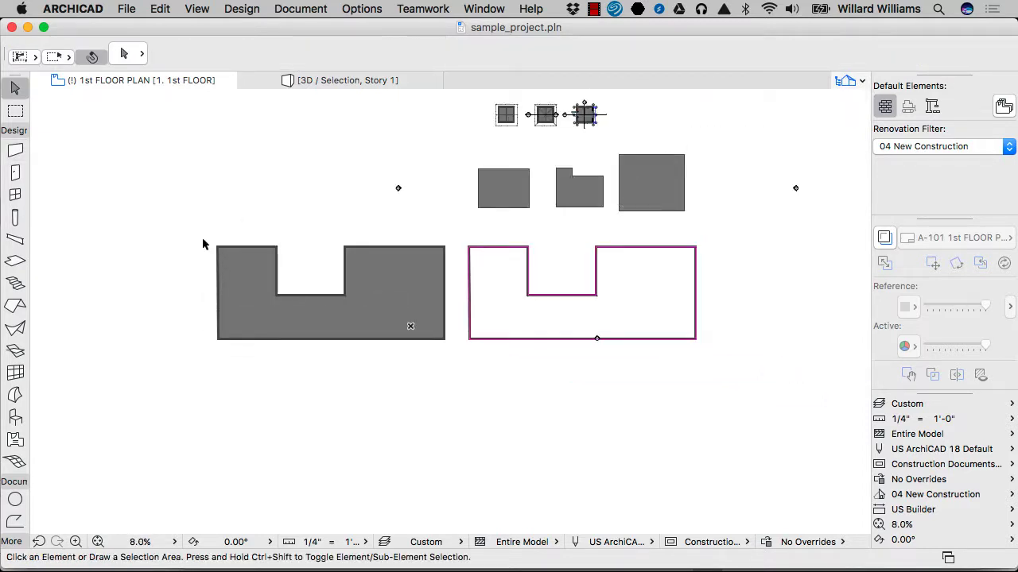
pyautogui.press('m')
pyautogui.click(192, 159)
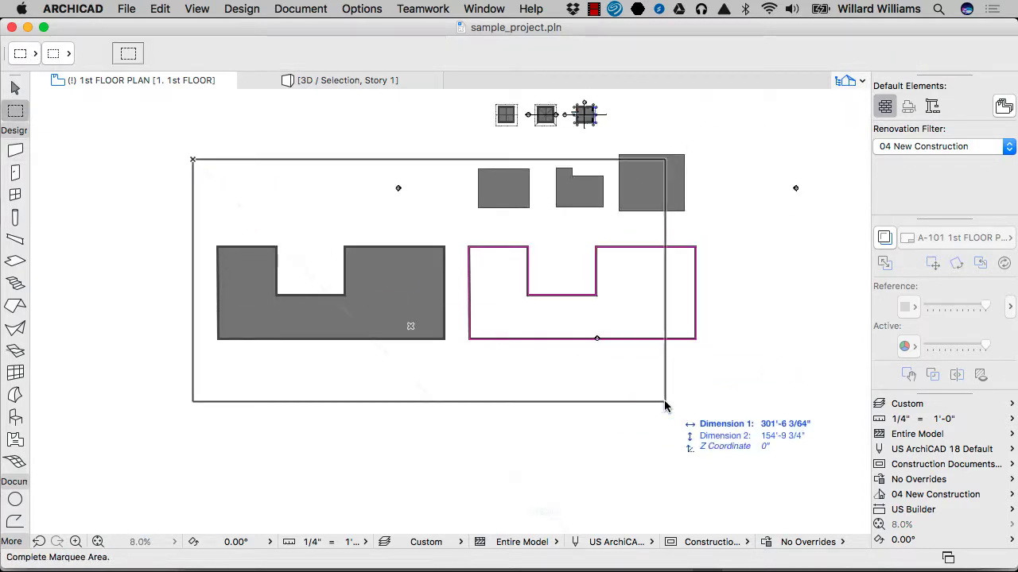
pyautogui.click(730, 367)
pyautogui.click(782, 376)
pyautogui.click(144, 148)
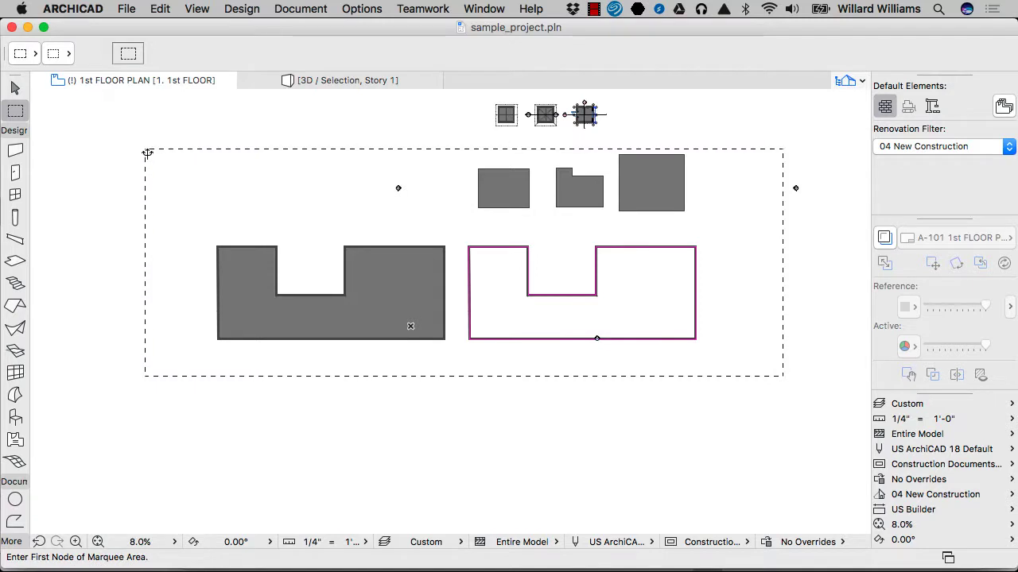
pyautogui.press('F3')
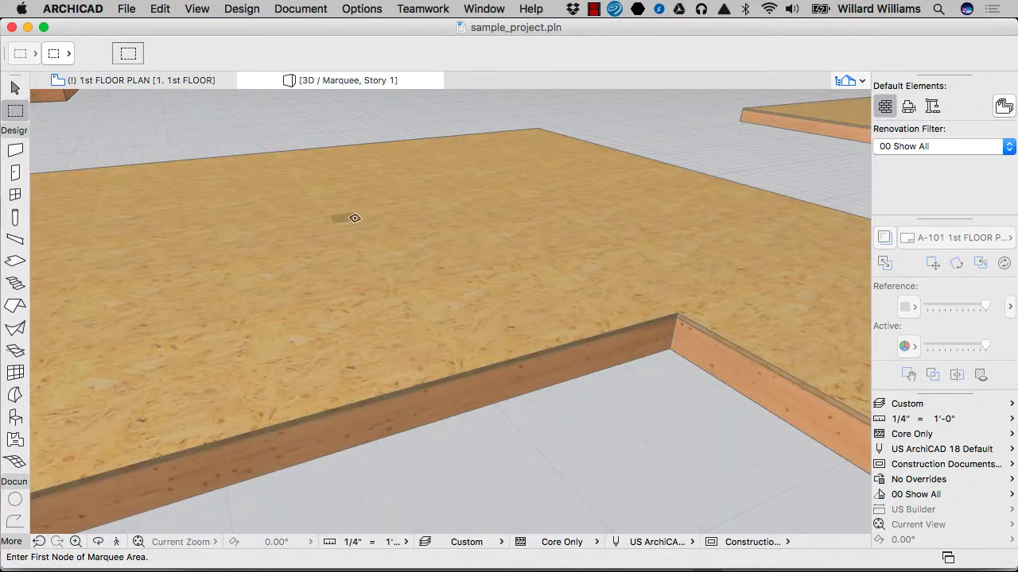
pyautogui.press('super+apostrophe')
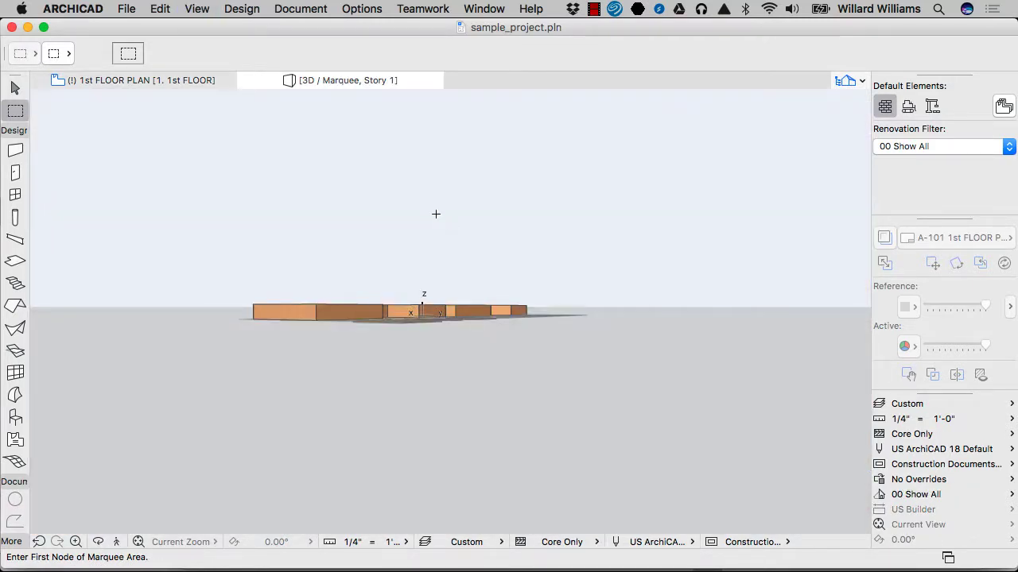
# Step: Show all elements in 3D and orbit to look down on the two walled outlines
pyautogui.press('super+F5')
pyautogui.press('w')
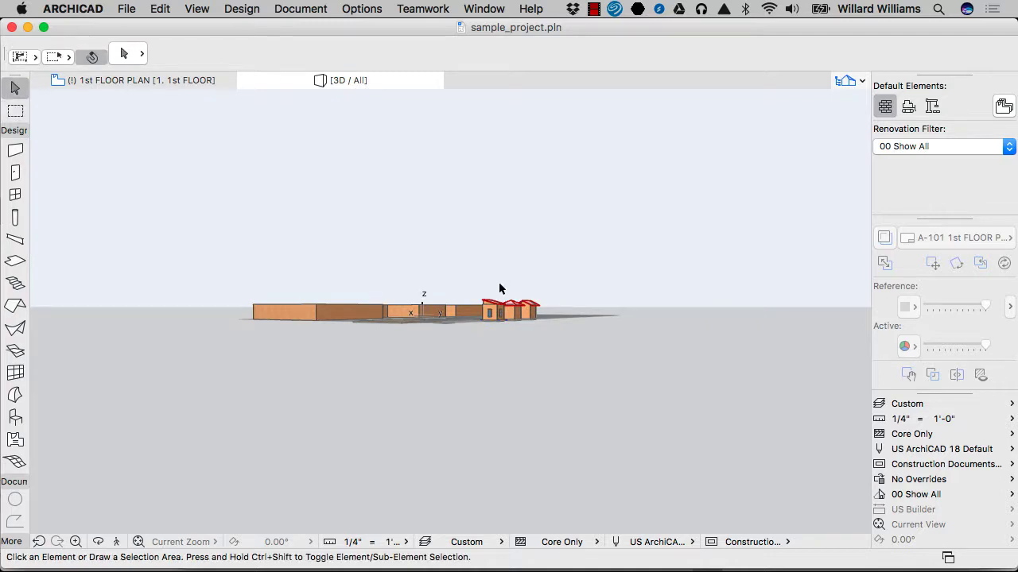
pyautogui.press('o')
pyautogui.moveTo(431, 264); pyautogui.dragTo(344, 398)
pyautogui.scroll(5, 453, 336)
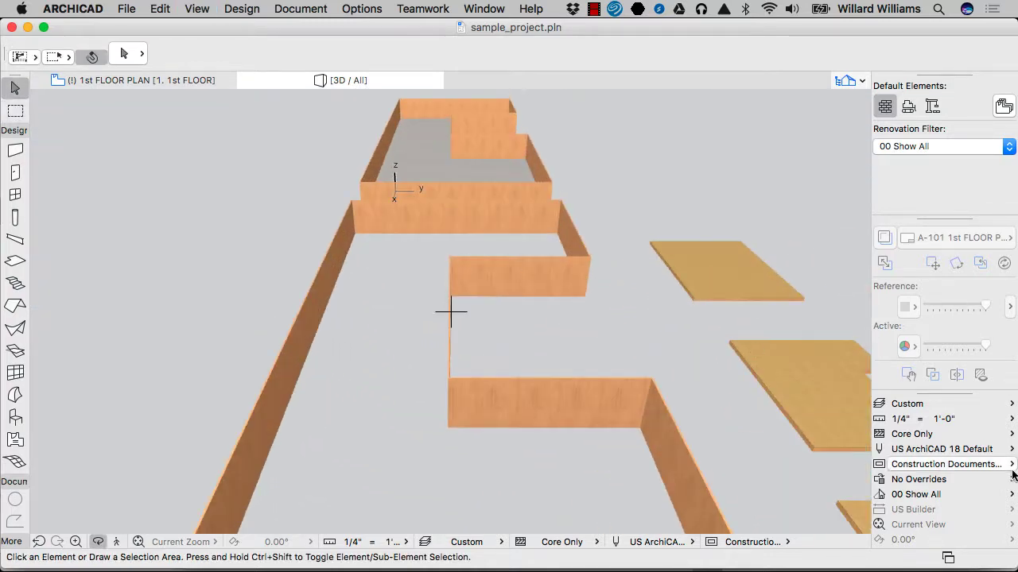
# Step: Set the partial structure display to Entire Model and view the walled U-shaped slab up close
pyautogui.click(958, 435)
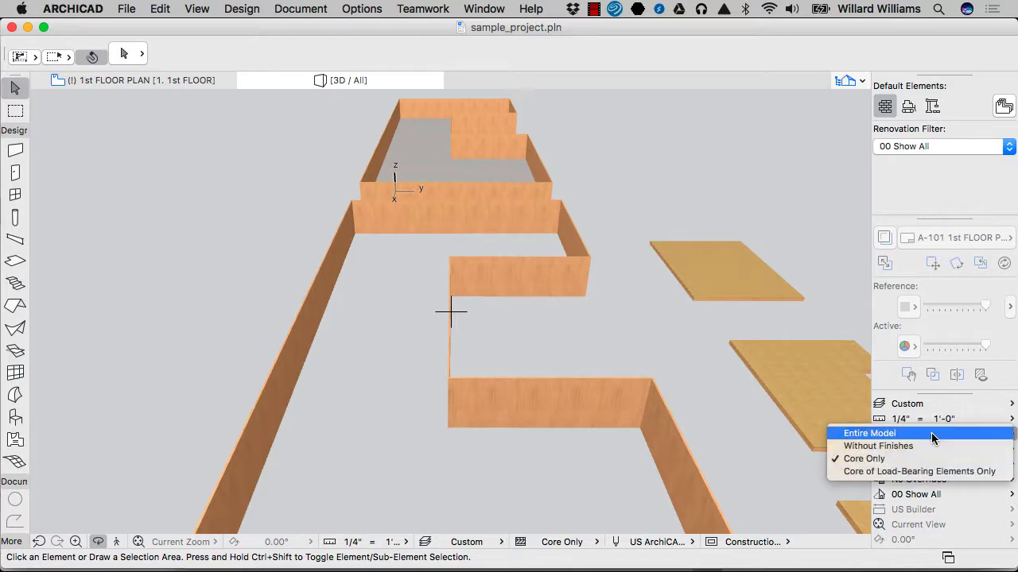
pyautogui.click(933, 435)
pyautogui.keyDown('shift'); pyautogui.moveTo(481, 241); pyautogui.dragTo(537, 276, button='middle'); pyautogui.keyUp('shift')
pyautogui.scroll(8, 479, 283)
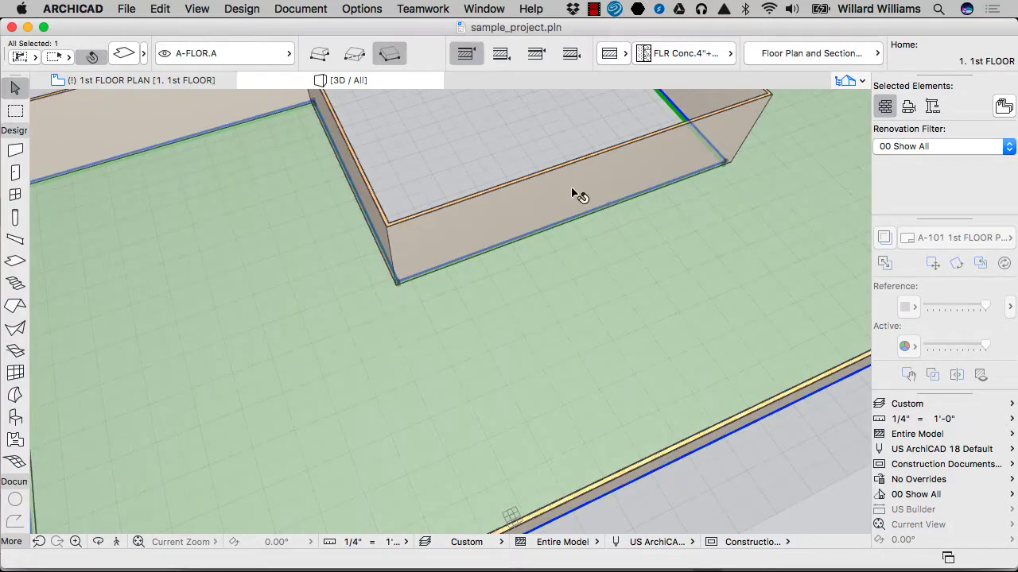
# Step: Select a notch wall to check it, clear the selection, and compare the walled slab with the walls-only outline in 3D
pyautogui.scroll(-1, 572, 189)
pyautogui.click(572, 196)
pyautogui.scroll(-3, 486, 233)
pyautogui.scroll(-2, 492, 240)
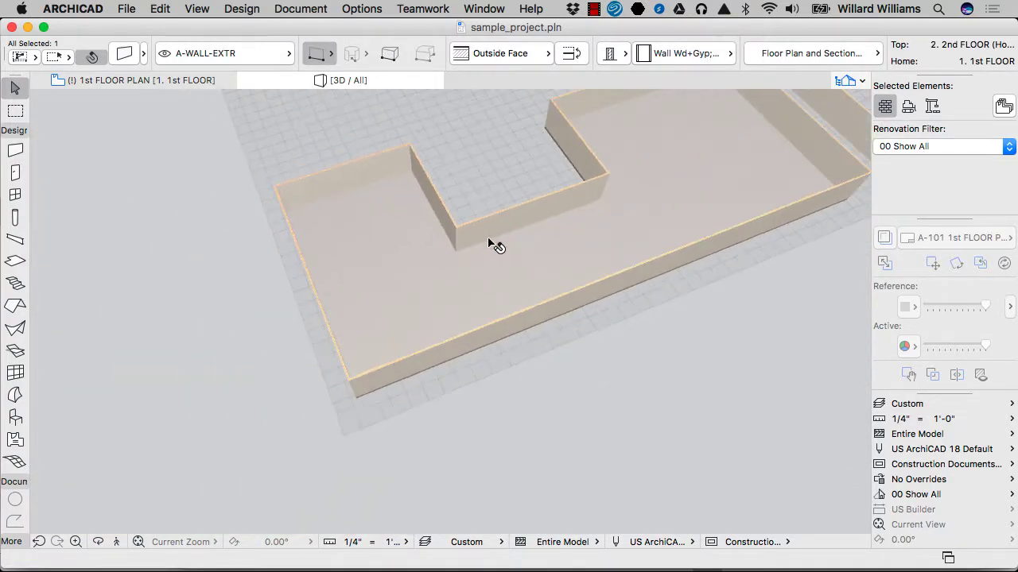
pyautogui.click(518, 367)
pyautogui.scroll(-4, 472, 367)
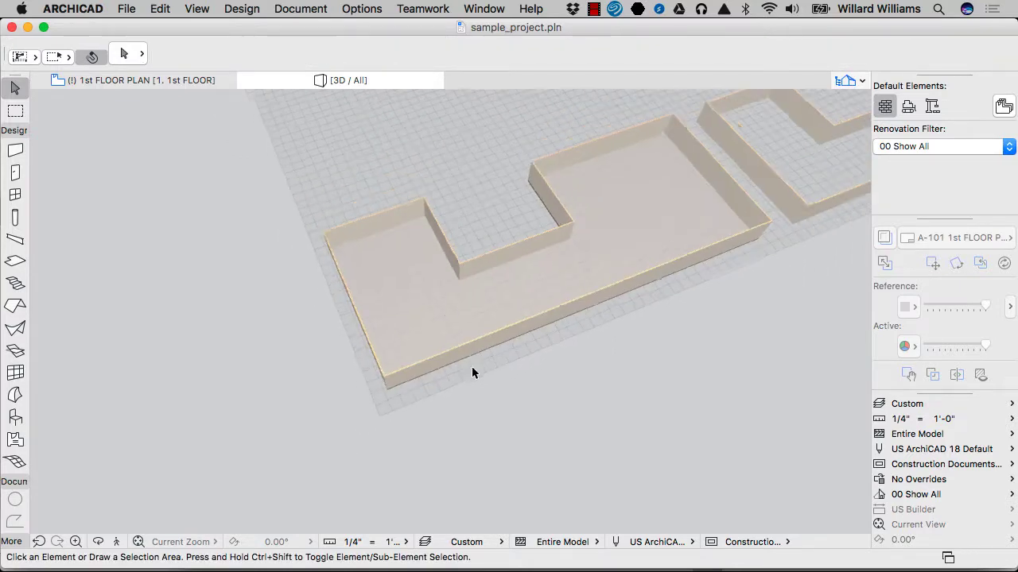
pyautogui.scroll(-3, 508, 300)
pyautogui.moveTo(750, 184); pyautogui.dragTo(625, 229, button='middle')
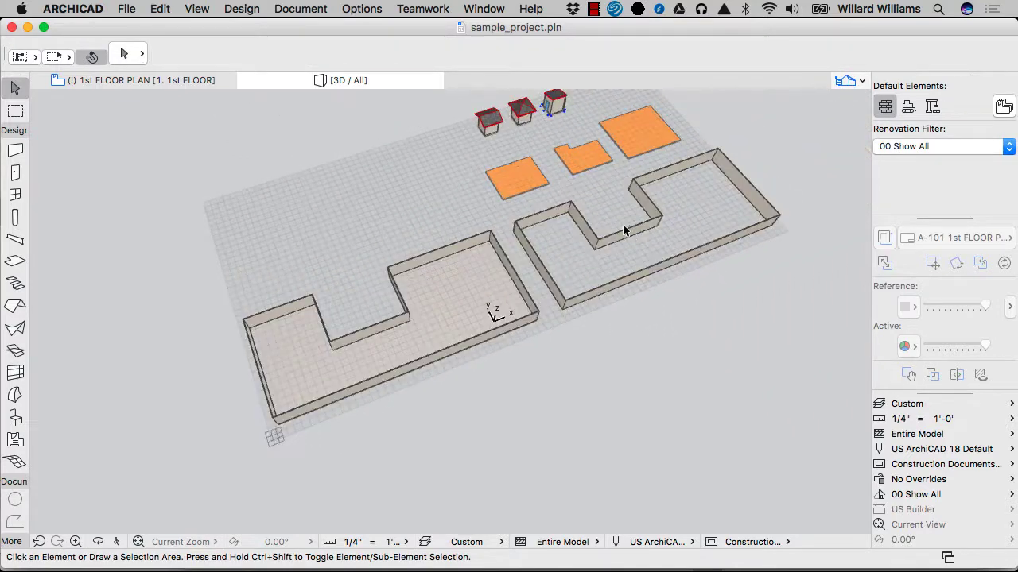
pyautogui.scroll(3, 470, 249)
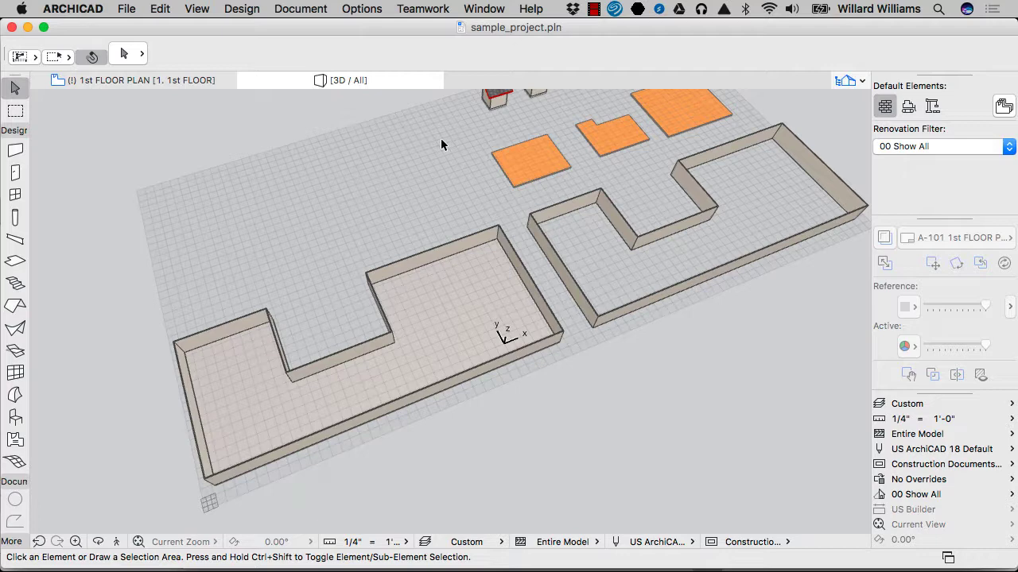
pyautogui.click(594, 10)
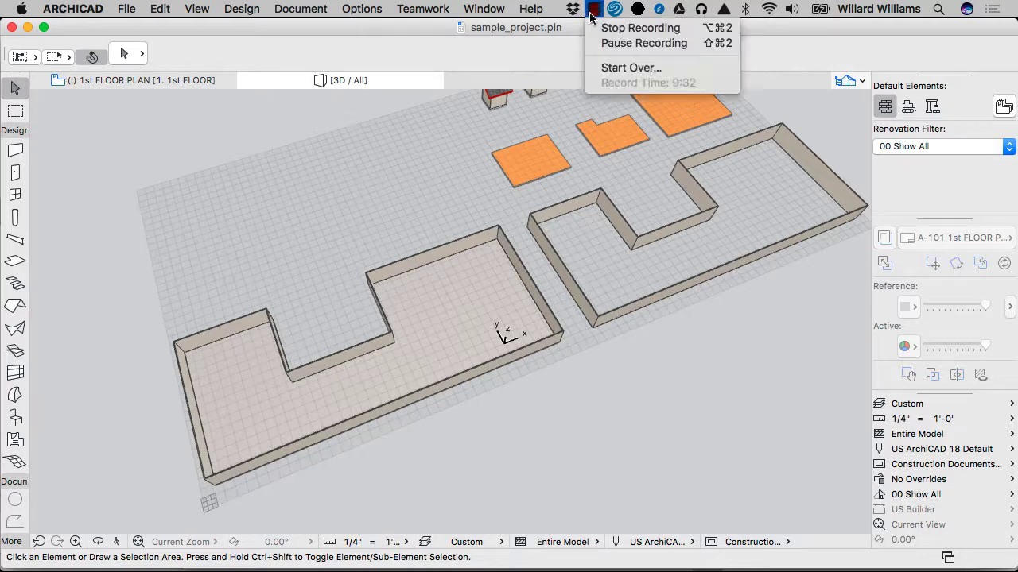